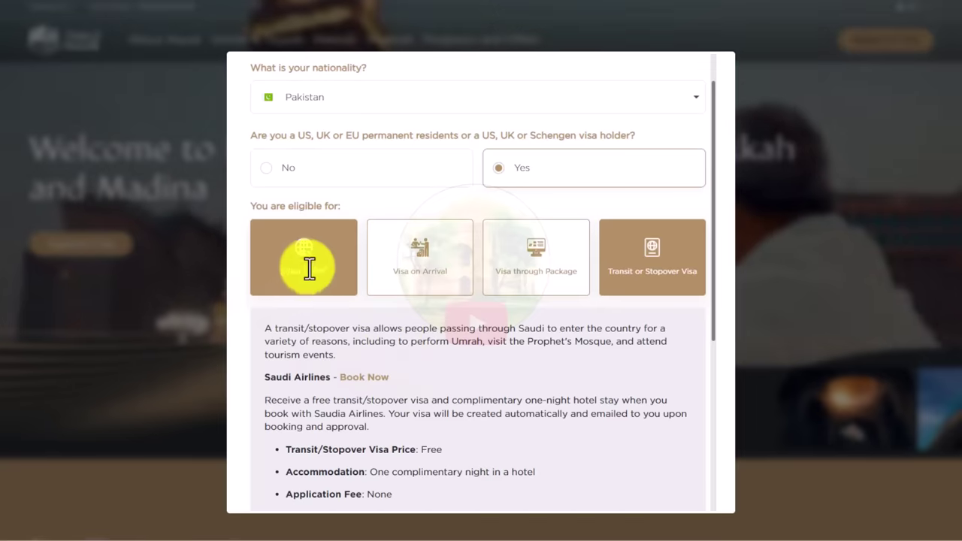
Select eVisa Online and highlight its SAR 300 price, SAR 39.44 fee and insurance note
click(308, 269)
scroll(308, 264, down, 5)
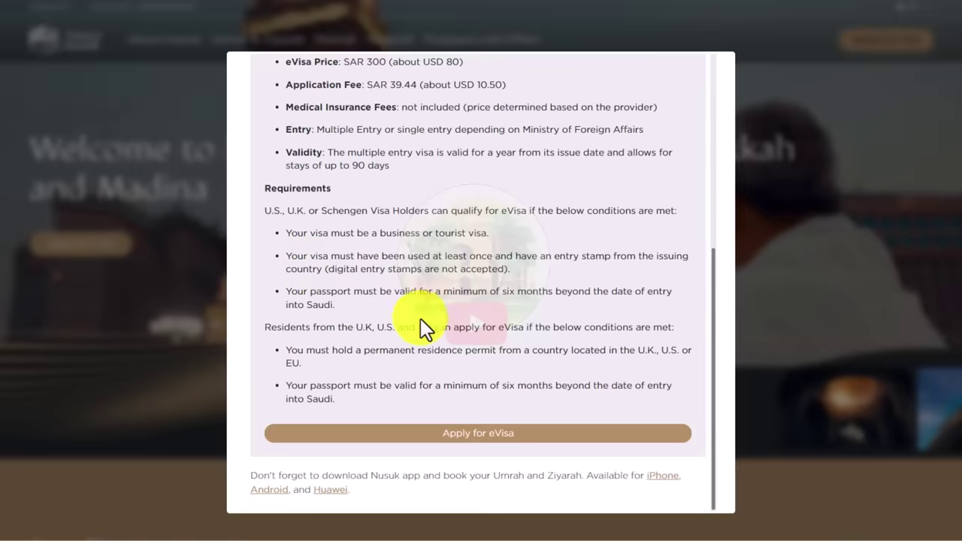
scroll(382, 253, up, 1)
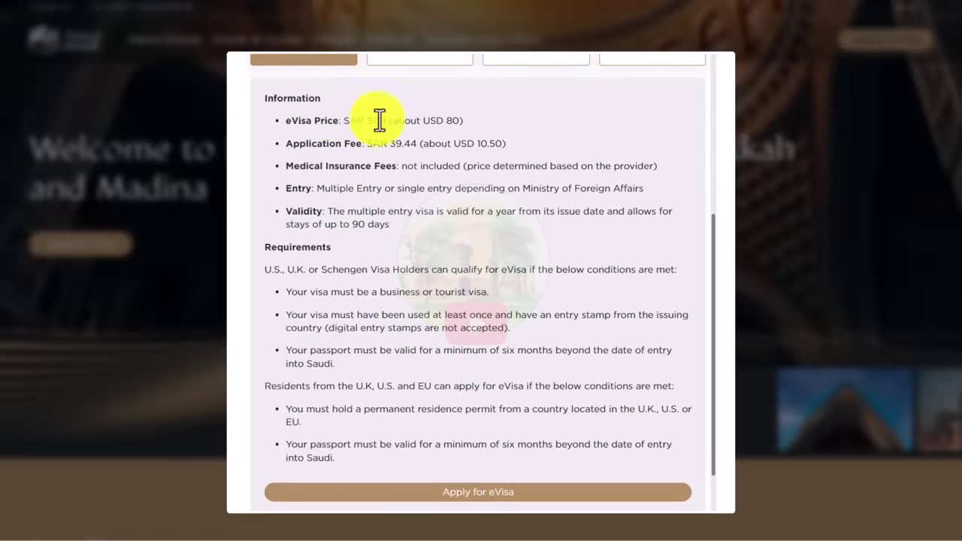
drag(417, 121, 435, 121)
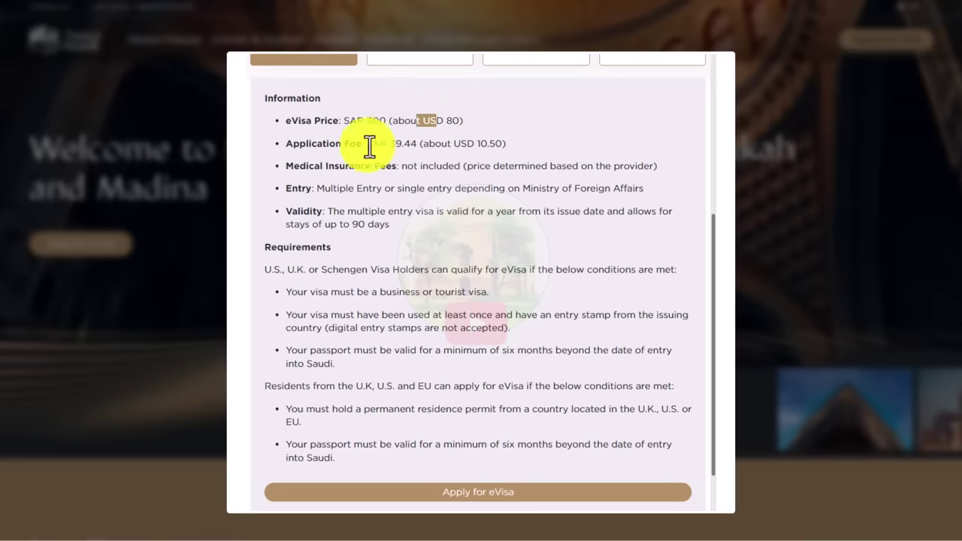
drag(380, 143, 488, 143)
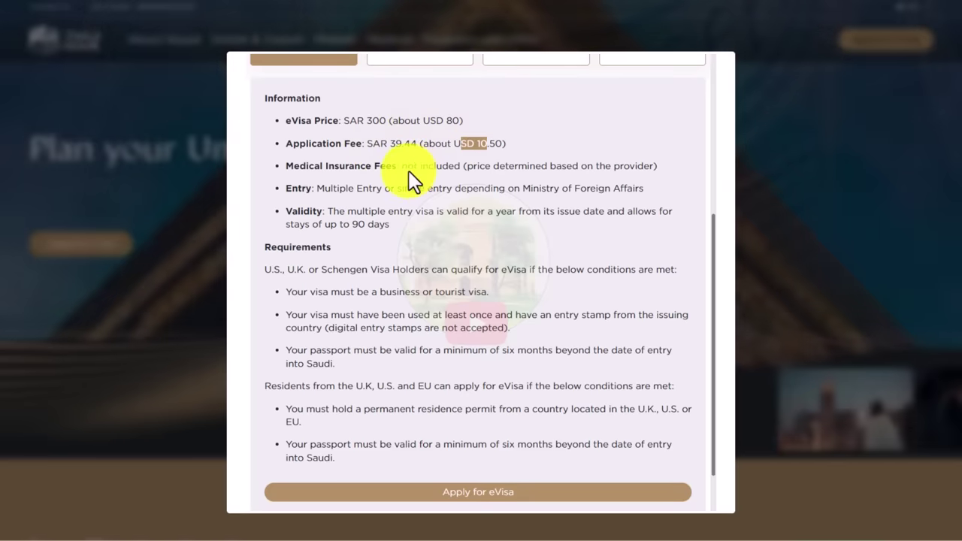
drag(414, 165, 496, 165)
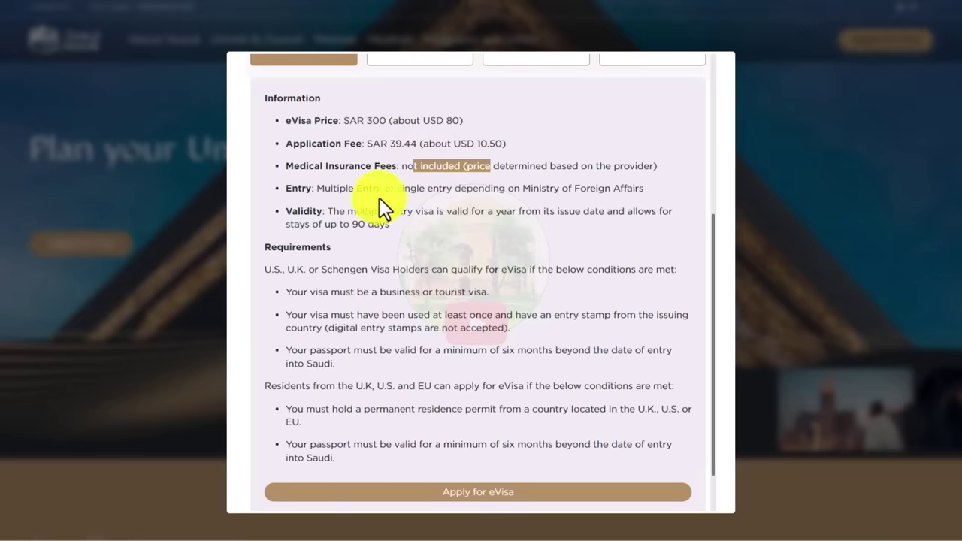
Highlight the eVisa Entry line's Ministry dependency and its Validity description
drag(347, 192, 429, 194)
click(431, 193)
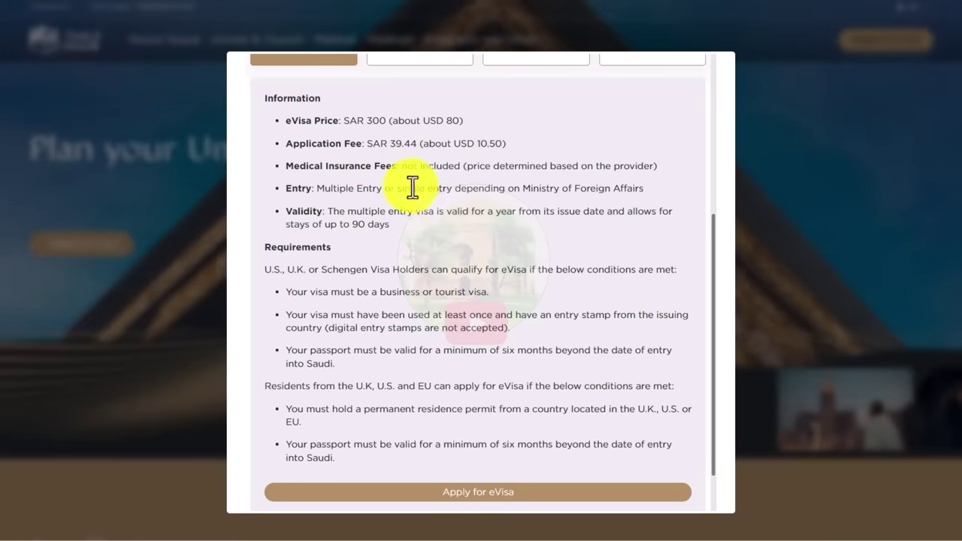
drag(459, 189, 611, 199)
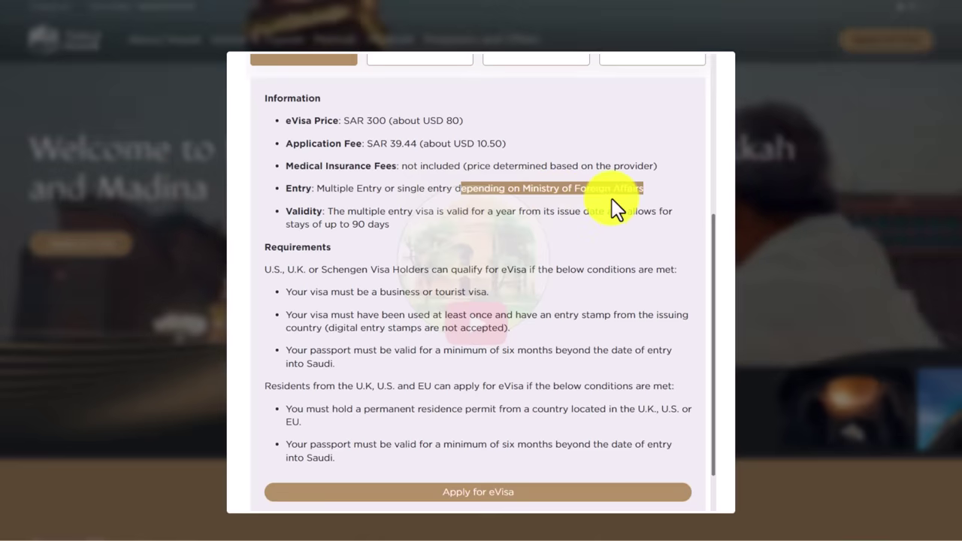
click(359, 213)
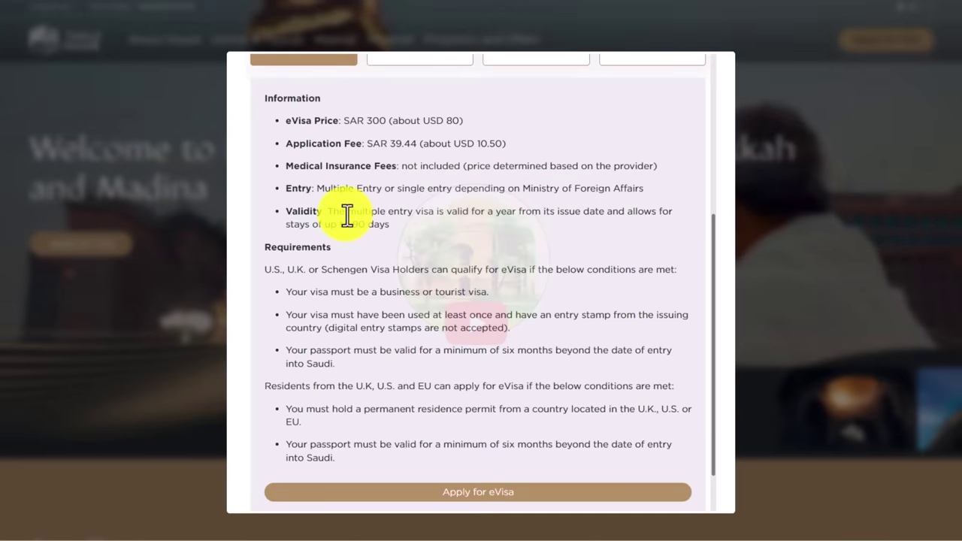
drag(346, 213, 378, 222)
click(380, 224)
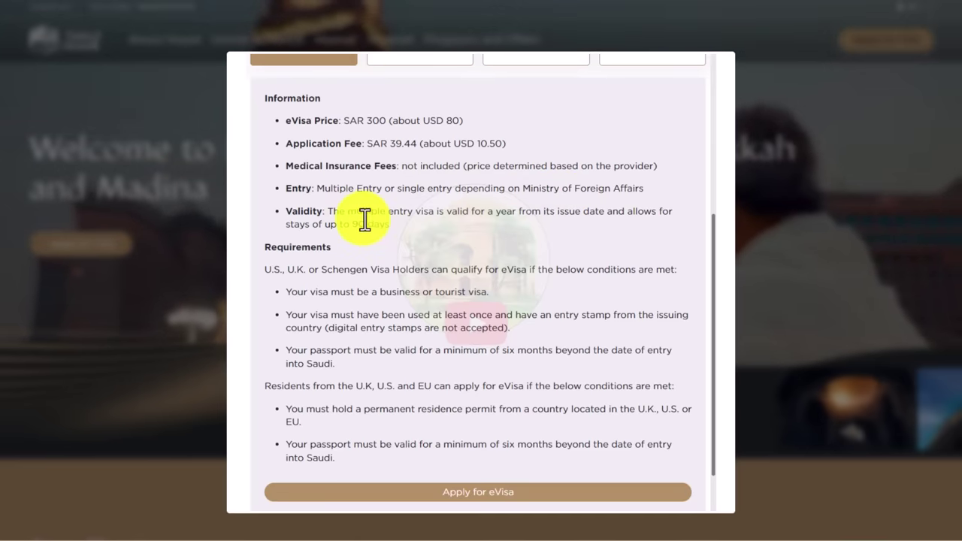
Review the requirements, highlighting the Schengen holders condition and business/tourist visa requirement
scroll(309, 266, down, 2)
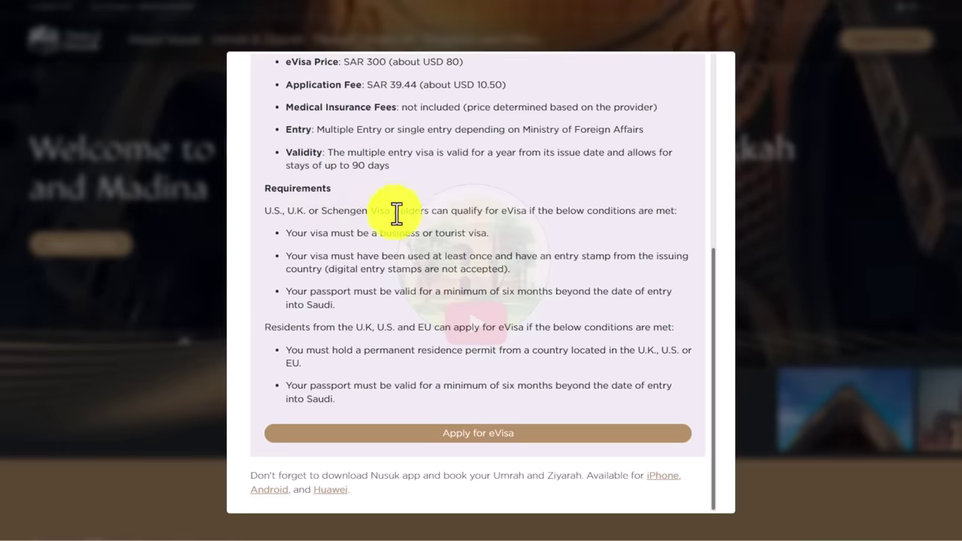
drag(392, 212, 628, 213)
click(627, 212)
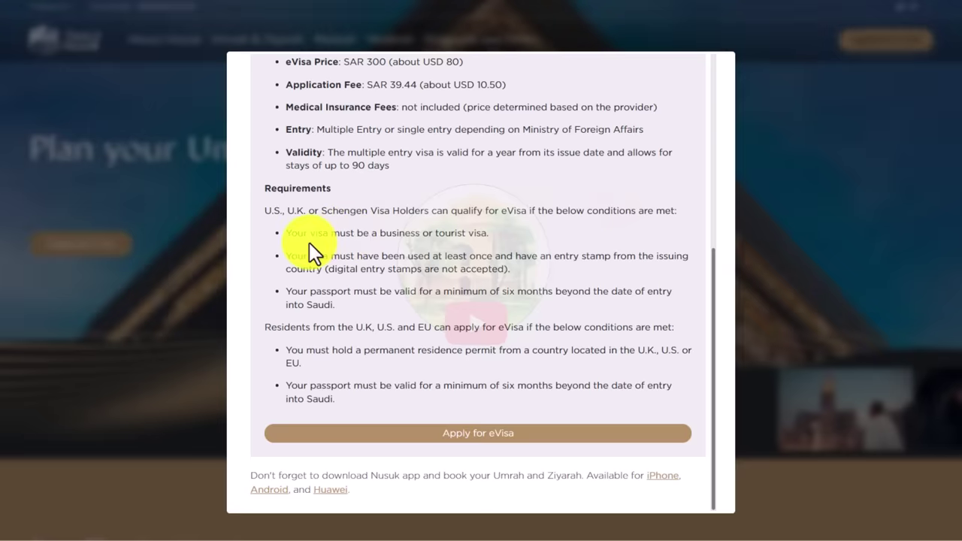
drag(308, 235, 487, 235)
click(489, 235)
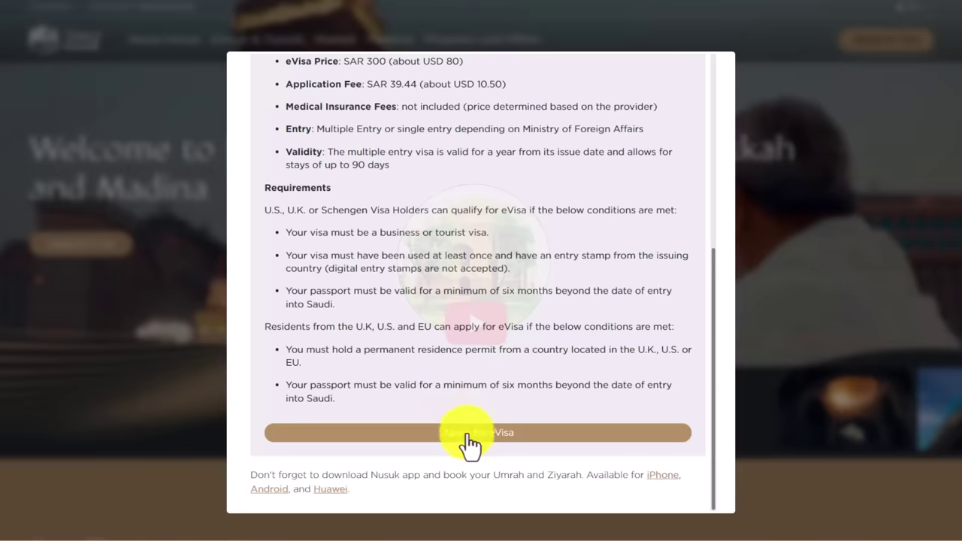
Start the eVisa application and go from Individuals Login to the Registration page
click(473, 436)
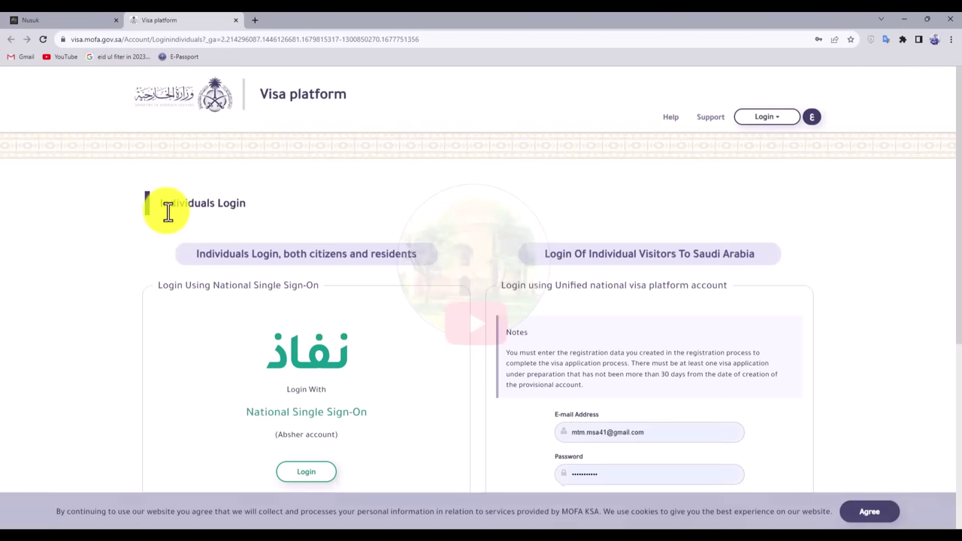
scroll(215, 290, down, 2)
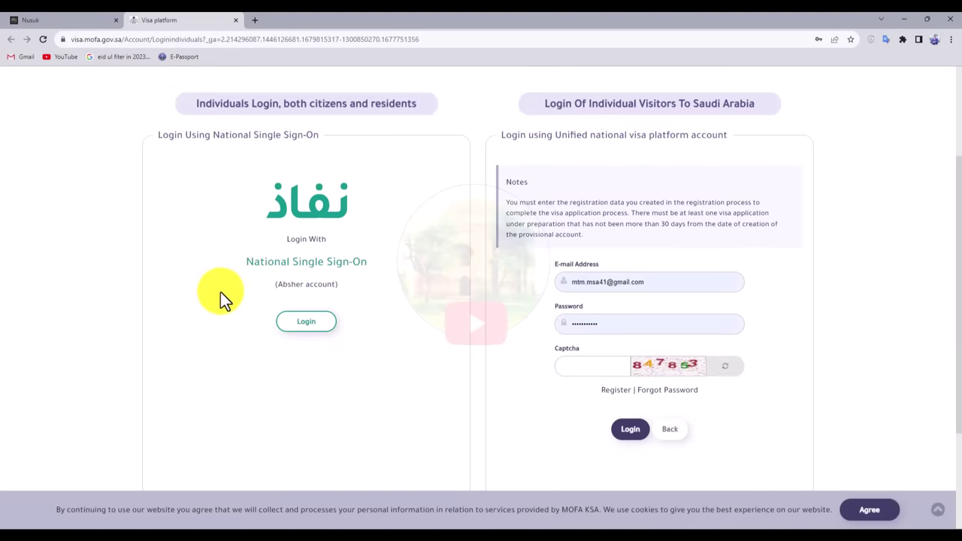
scroll(220, 292, down, 2)
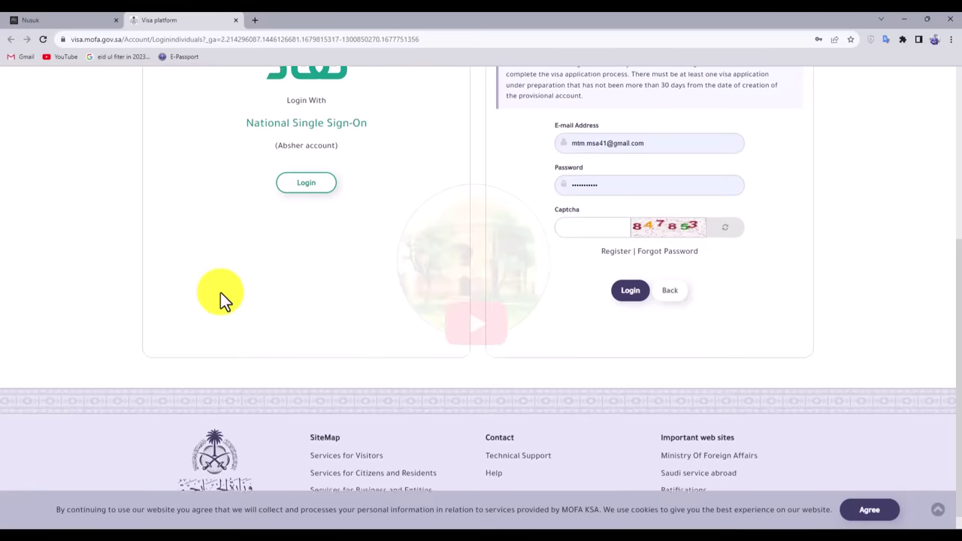
scroll(220, 292, up, 3)
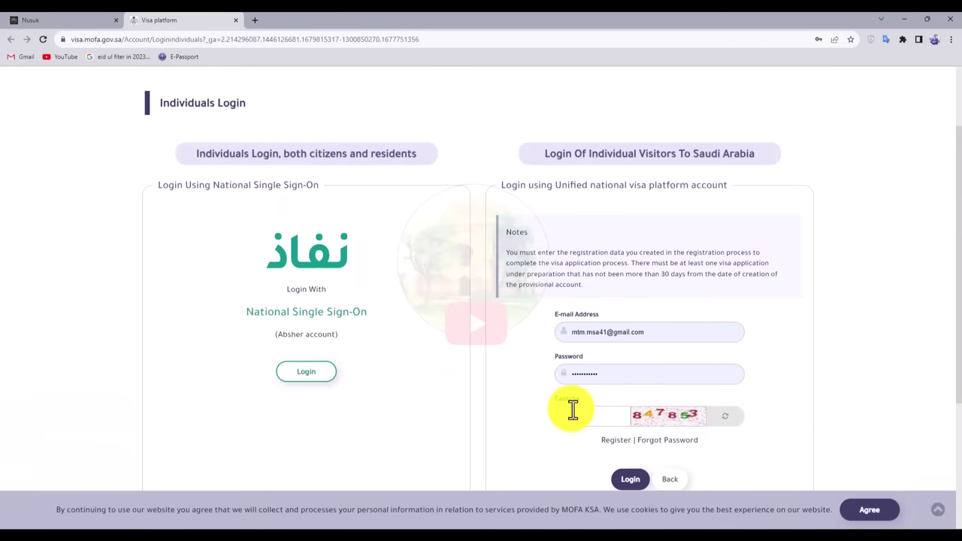
click(615, 443)
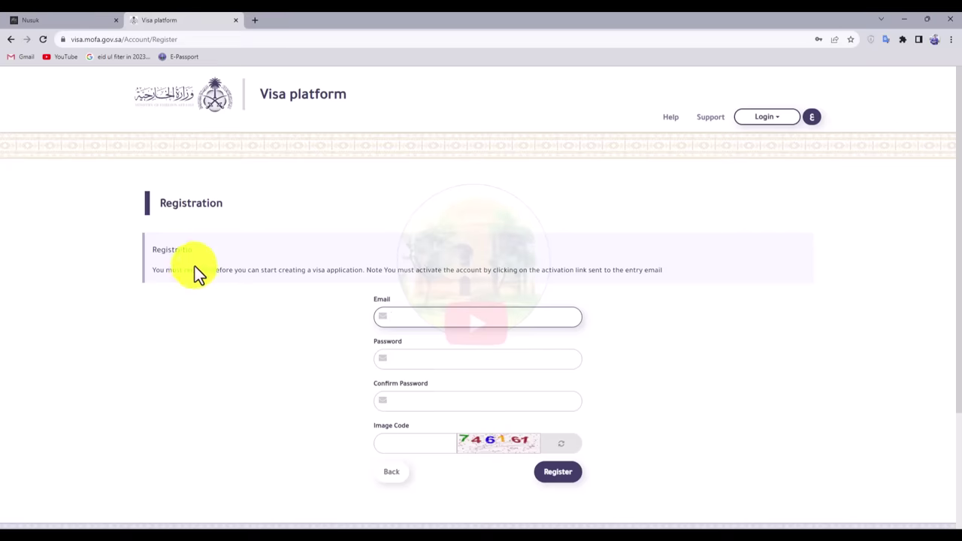
Leave Registration and return to Individuals Login with e-mail and password pre-filled
scroll(184, 284, down, 2)
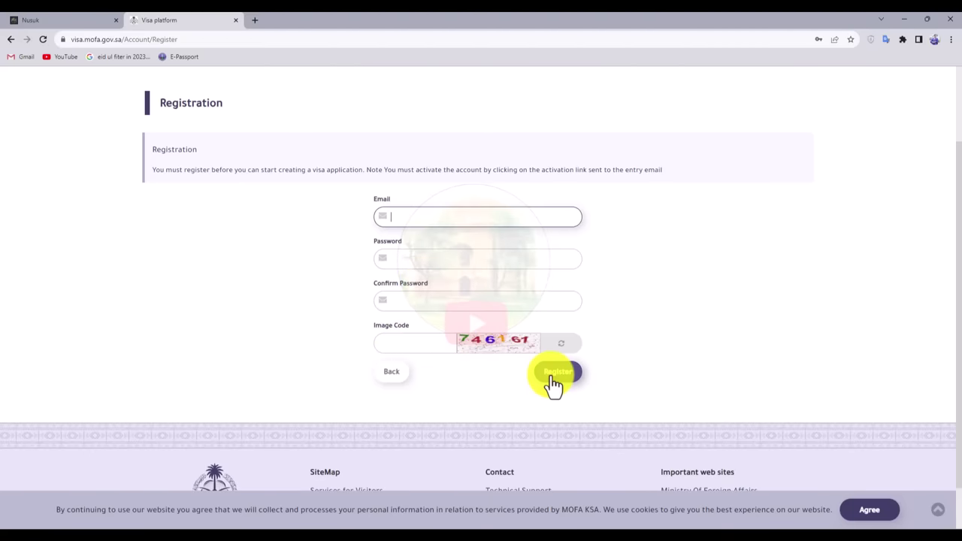
click(397, 382)
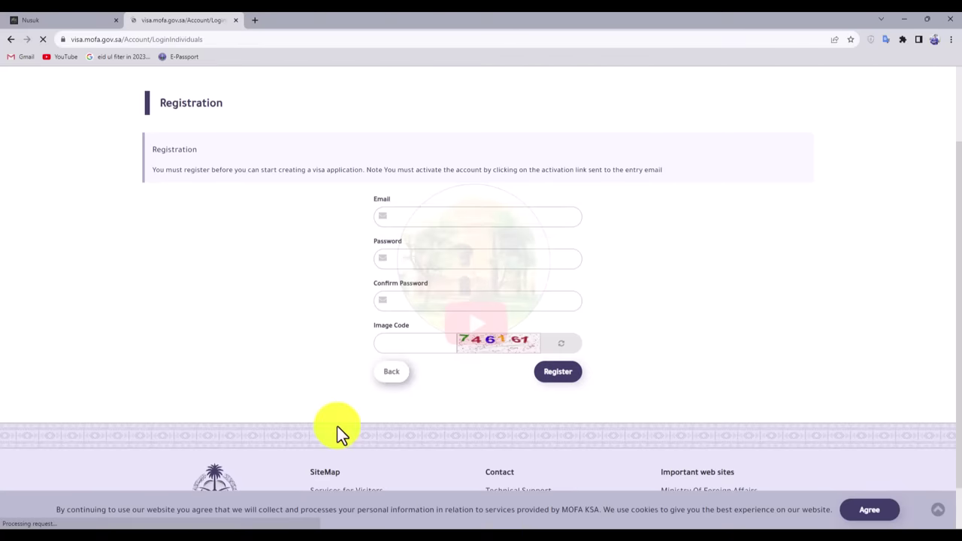
scroll(616, 358, down, 1)
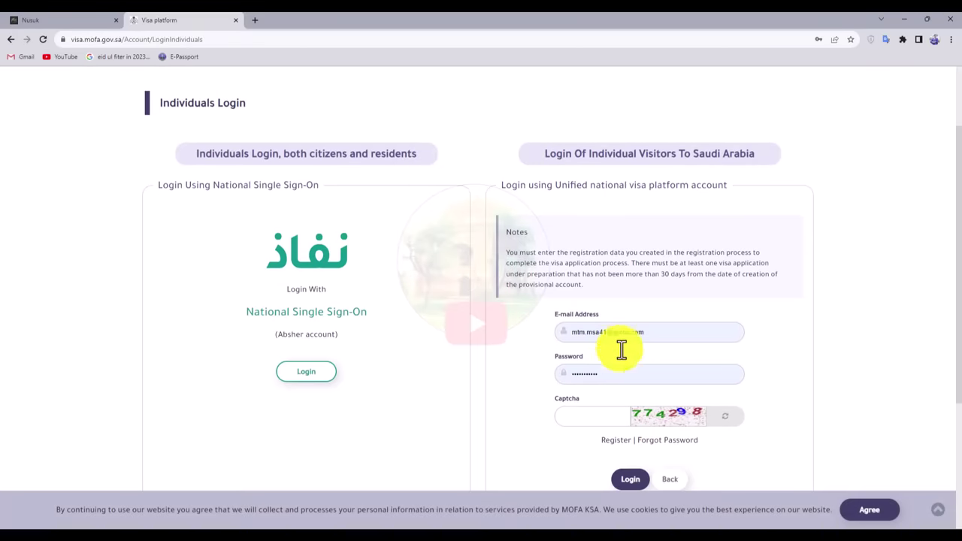
Log in with the captcha code, dismissing the Chrome password warning and site message
click(591, 417)
text(77)
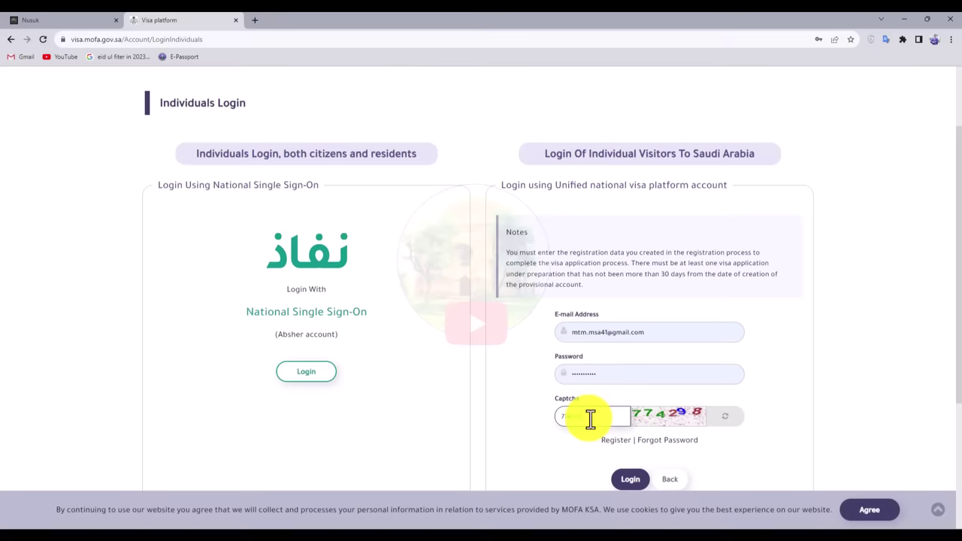
text(4298)
click(632, 485)
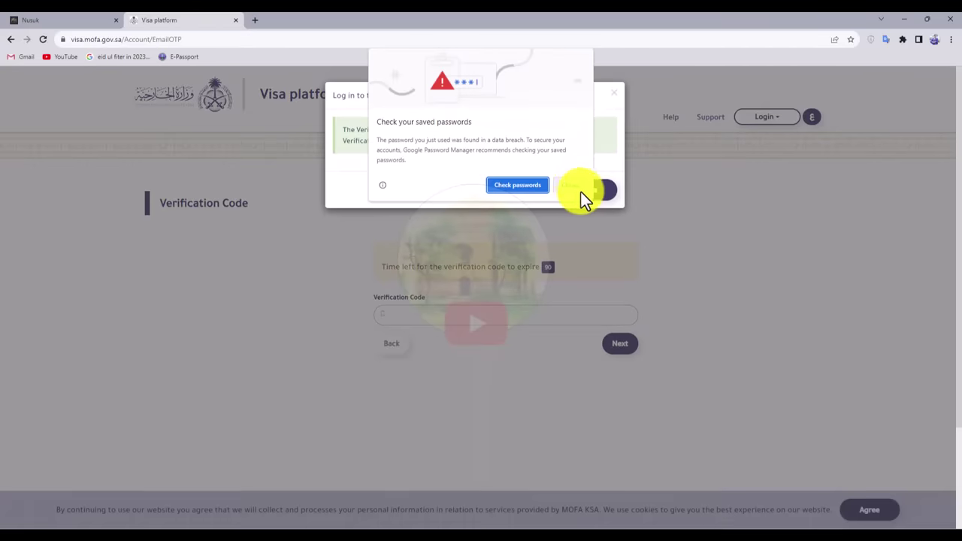
click(580, 191)
click(592, 194)
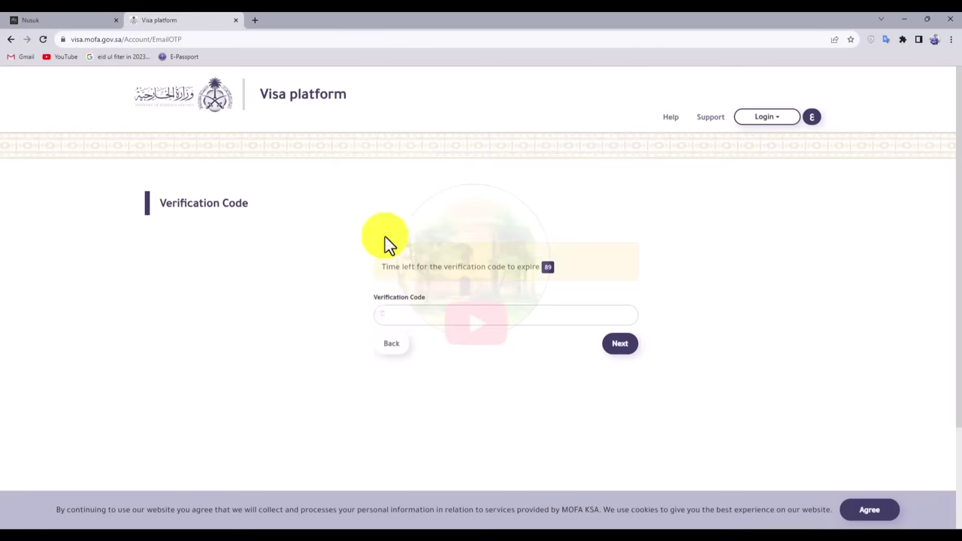
Enter the emailed verification code and submit it to reach the applications list
click(430, 318)
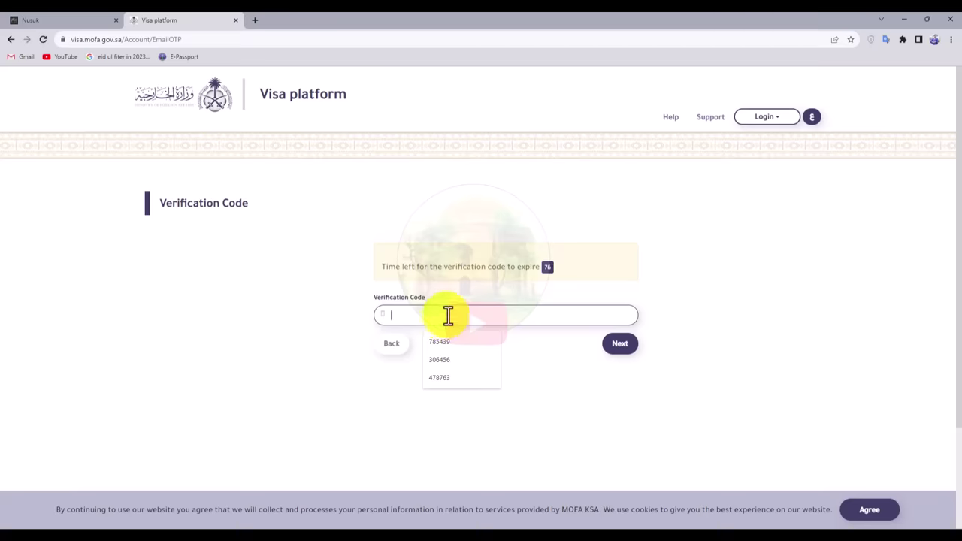
click(615, 350)
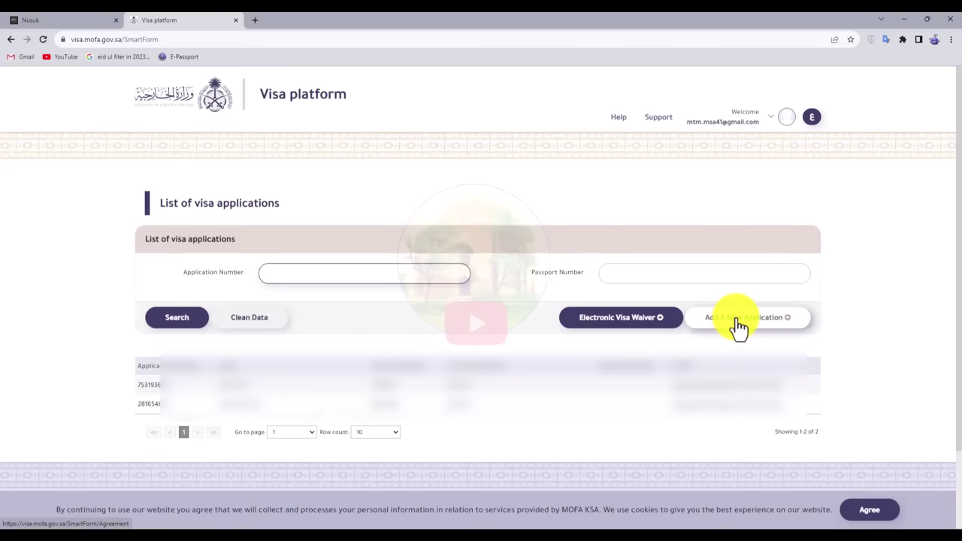
Start a new application and review the pricing table's 10.0 visa fee, service fee and non-refundable note
click(738, 326)
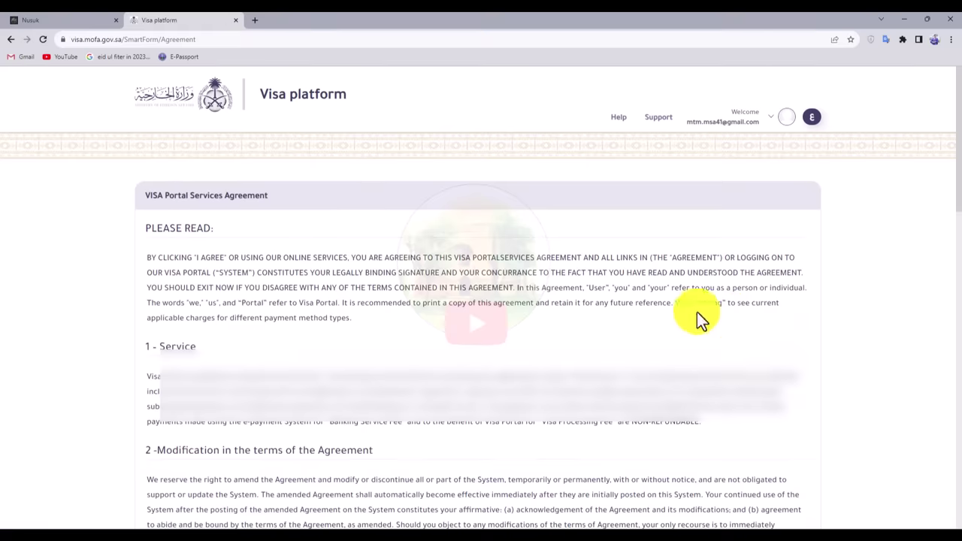
scroll(53, 261, down, 5)
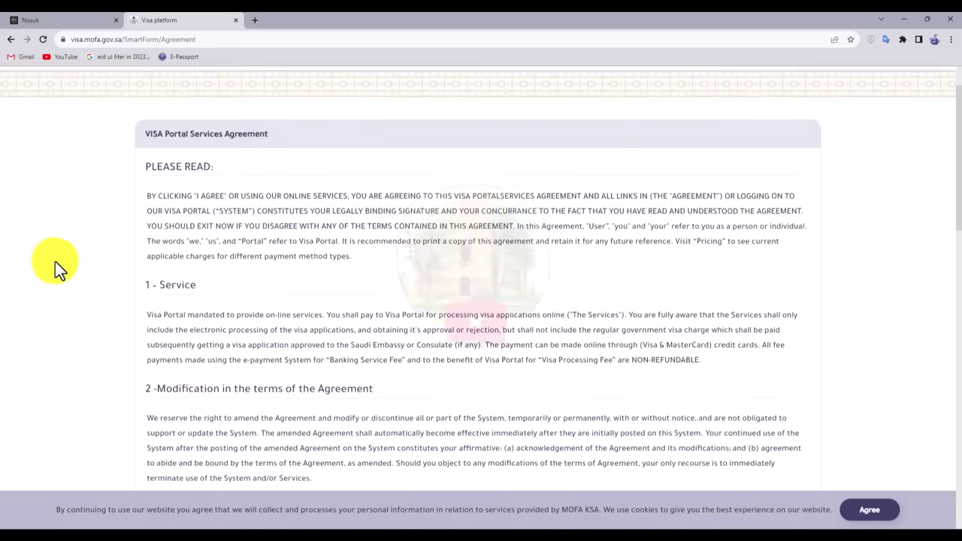
scroll(122, 253, down, 10)
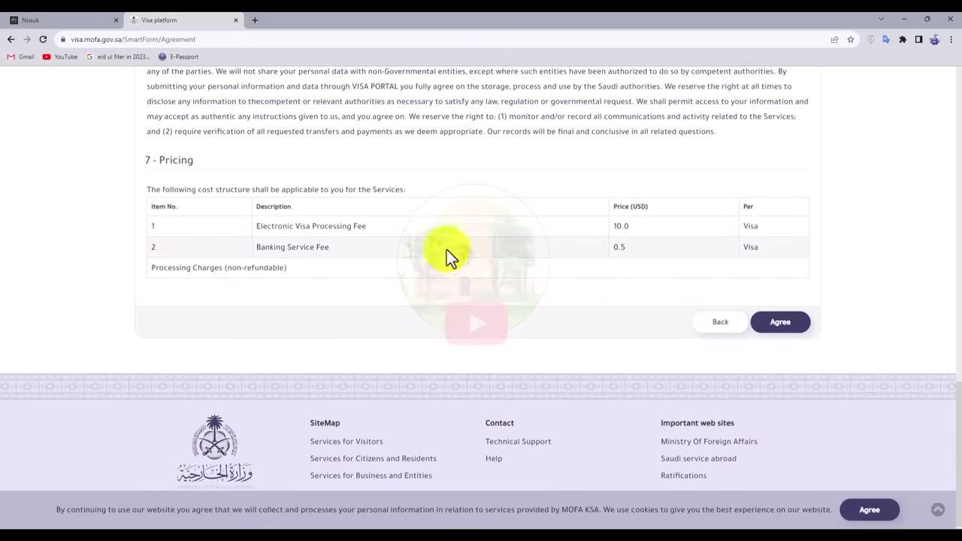
drag(296, 227, 346, 232)
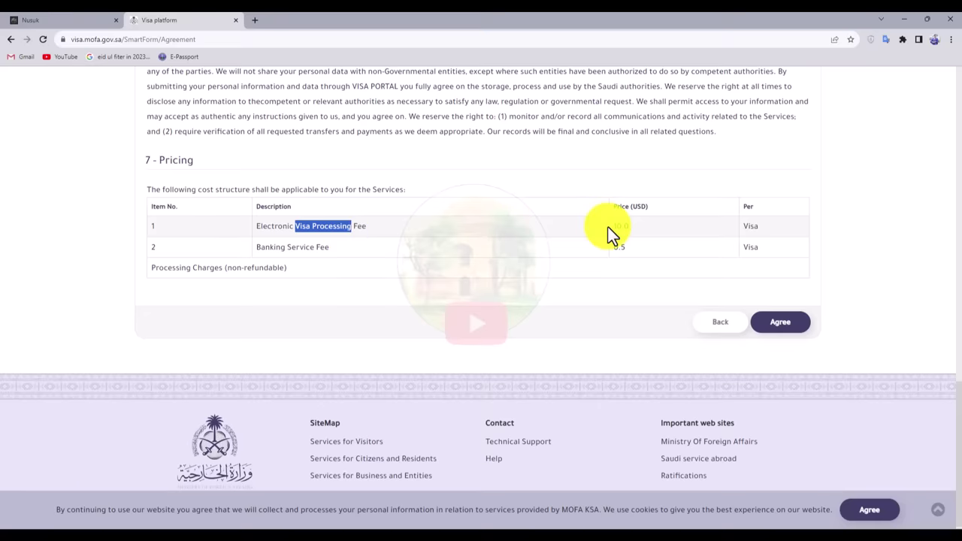
drag(620, 228, 649, 230)
drag(276, 247, 580, 251)
click(634, 254)
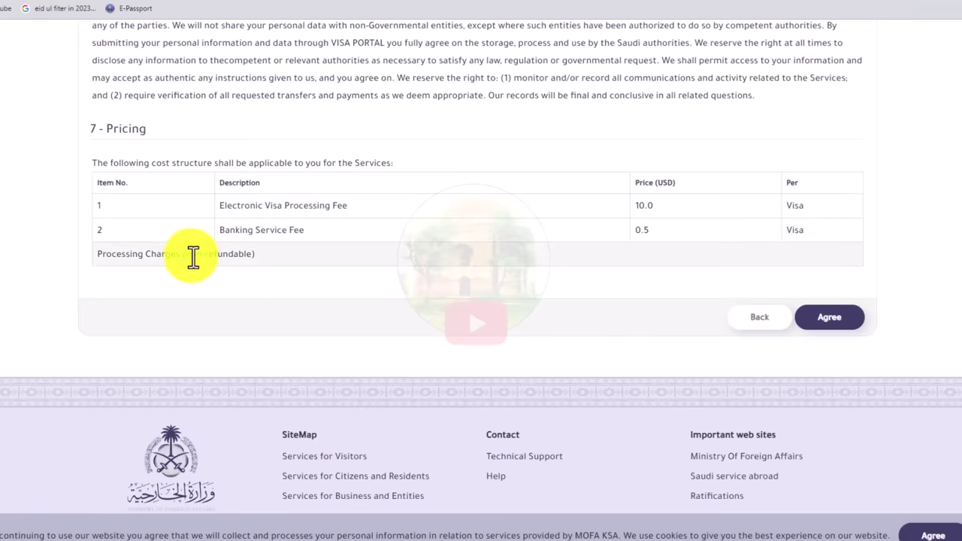
drag(185, 255, 252, 256)
click(256, 260)
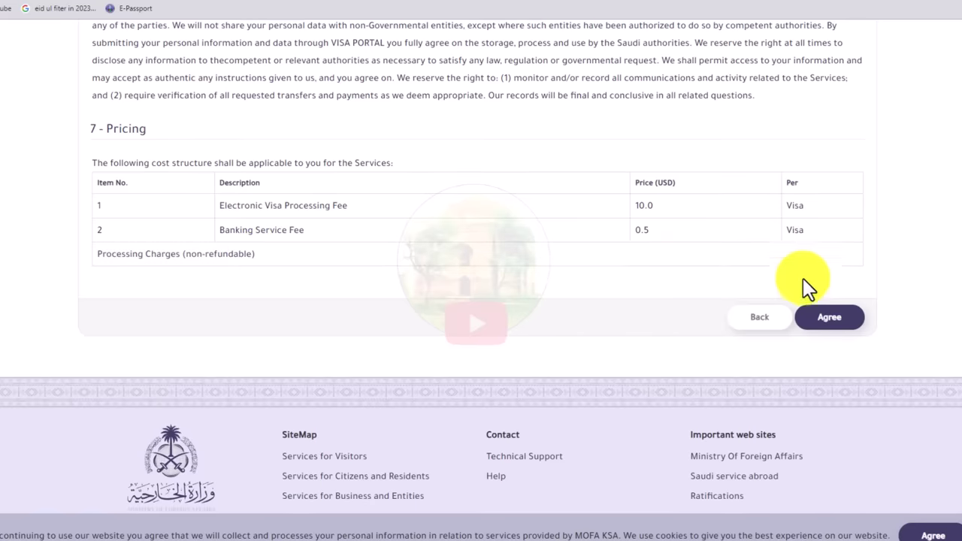
Agree to the terms, then to the biometrics declaration to open the blank form
click(833, 322)
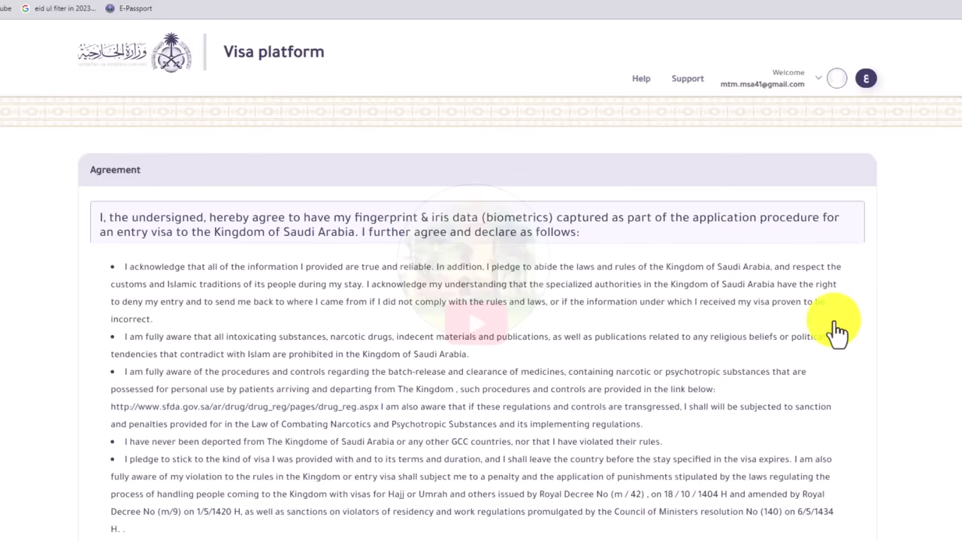
scroll(78, 299, down, 7)
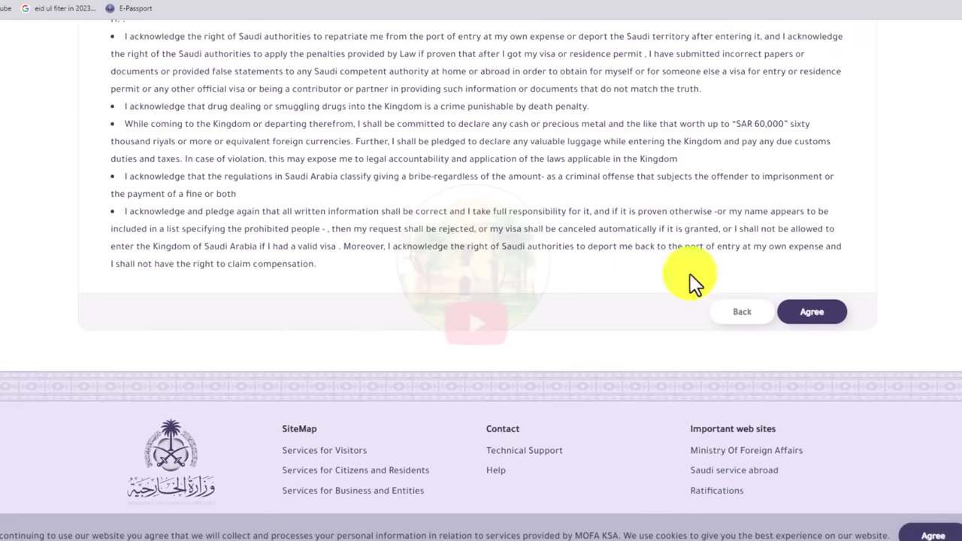
click(817, 320)
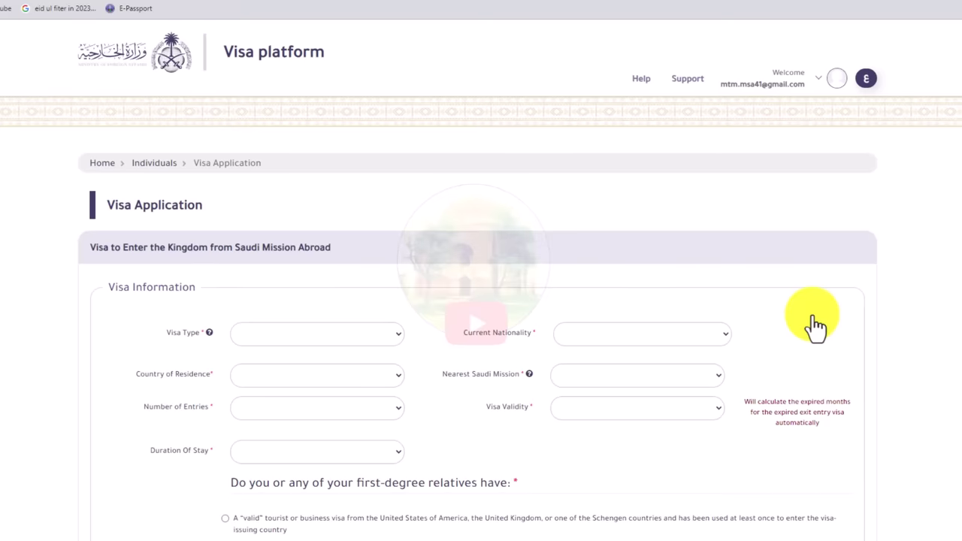
scroll(481, 301, down, 2)
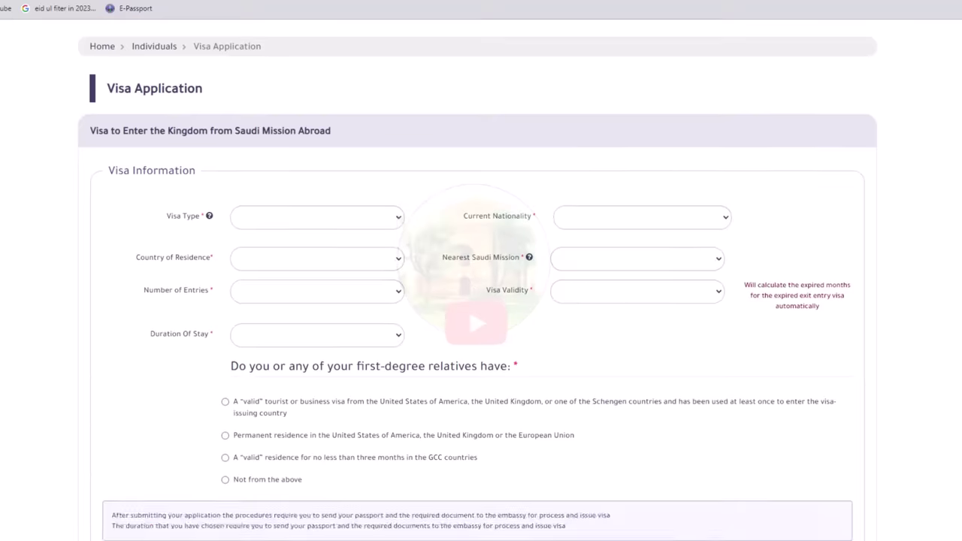
scroll(481, 300, down, 1)
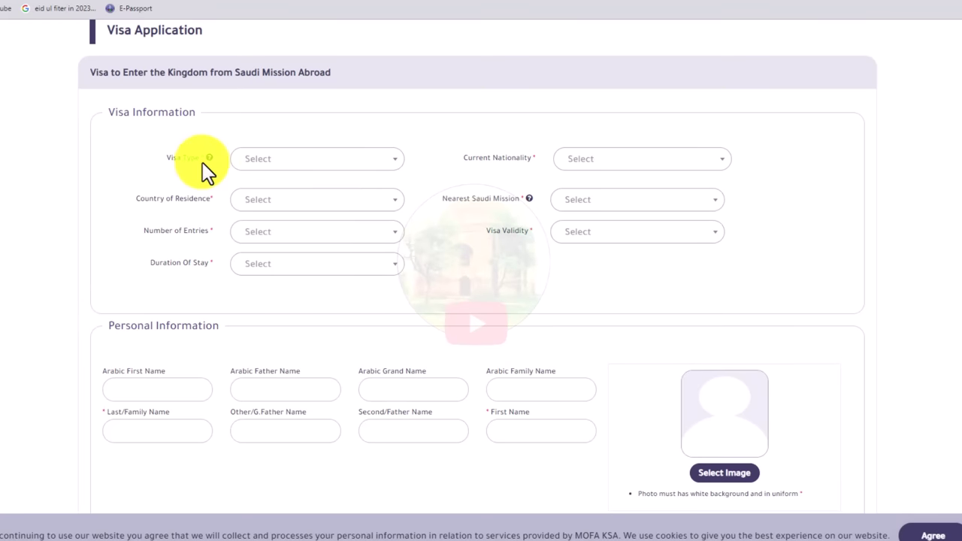
click(252, 161)
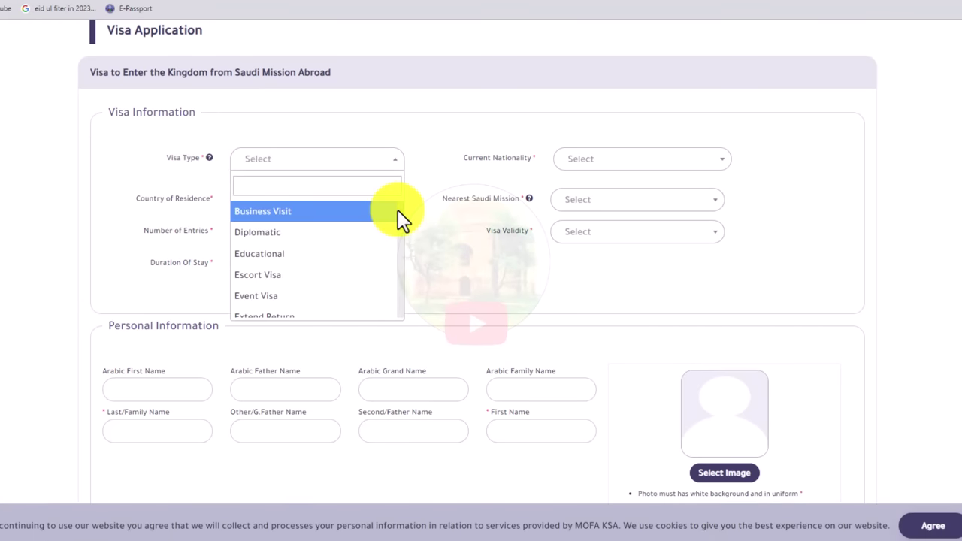
Replace the Visa Type search with 'umr' and choose Umrah
scroll(397, 212, down, 1)
scroll(369, 218, up, 1)
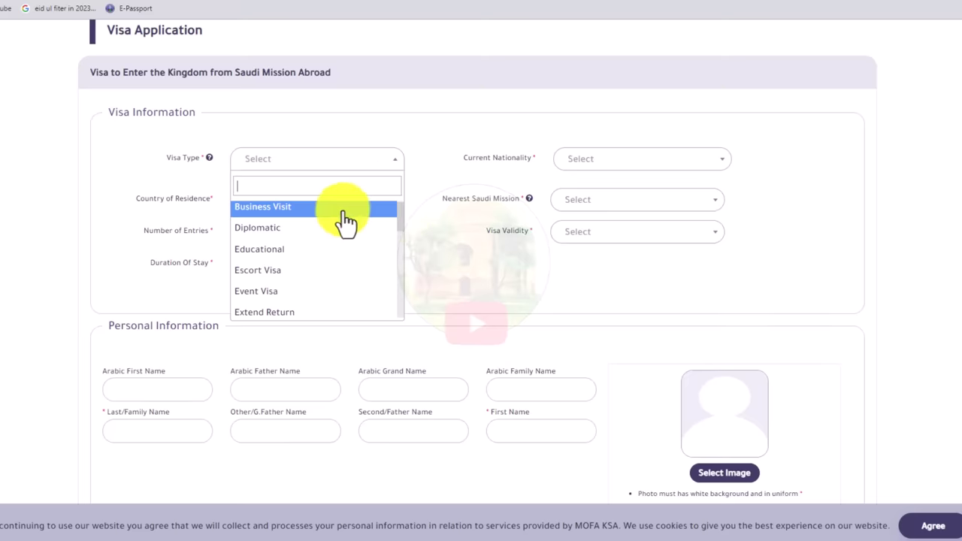
scroll(302, 255, down, 4)
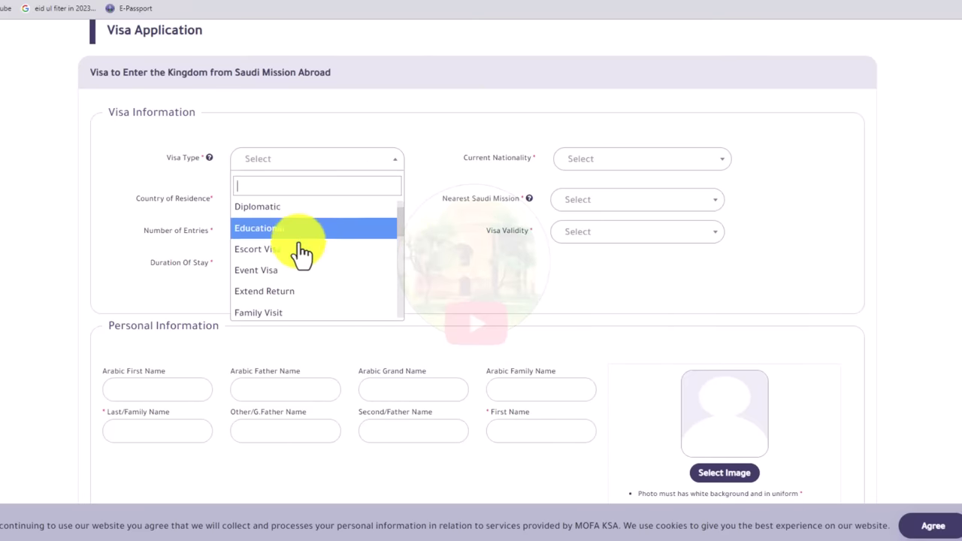
scroll(307, 255, down, 3)
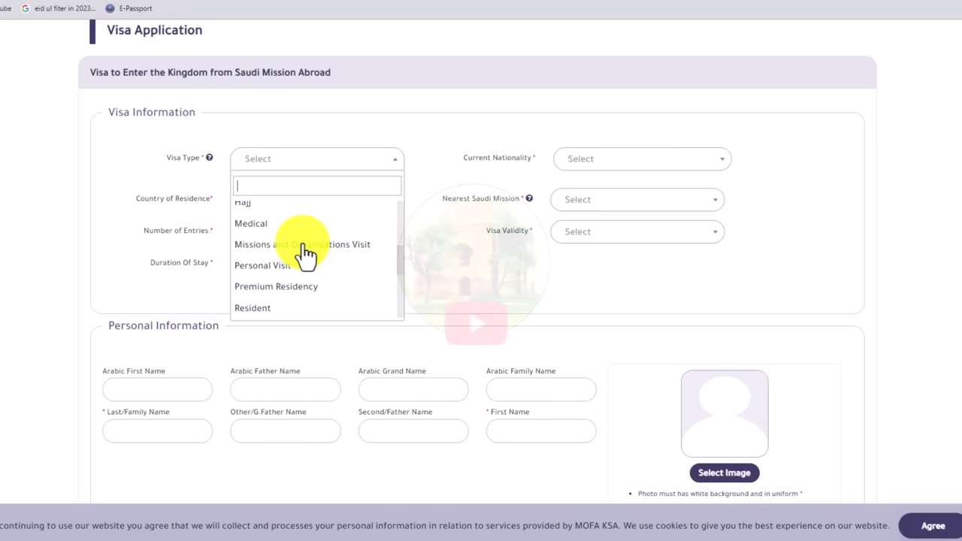
text(vi)
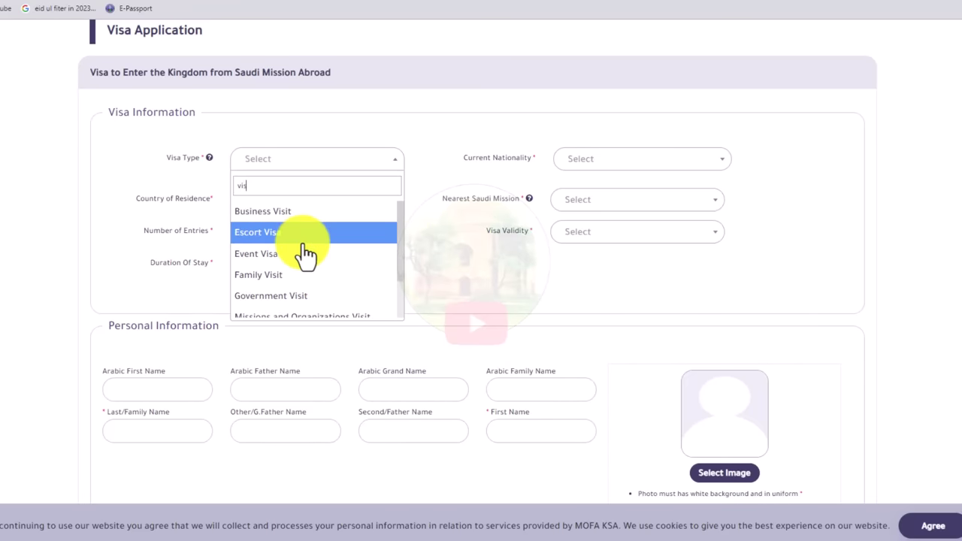
text(s)
scroll(314, 237, down, 3)
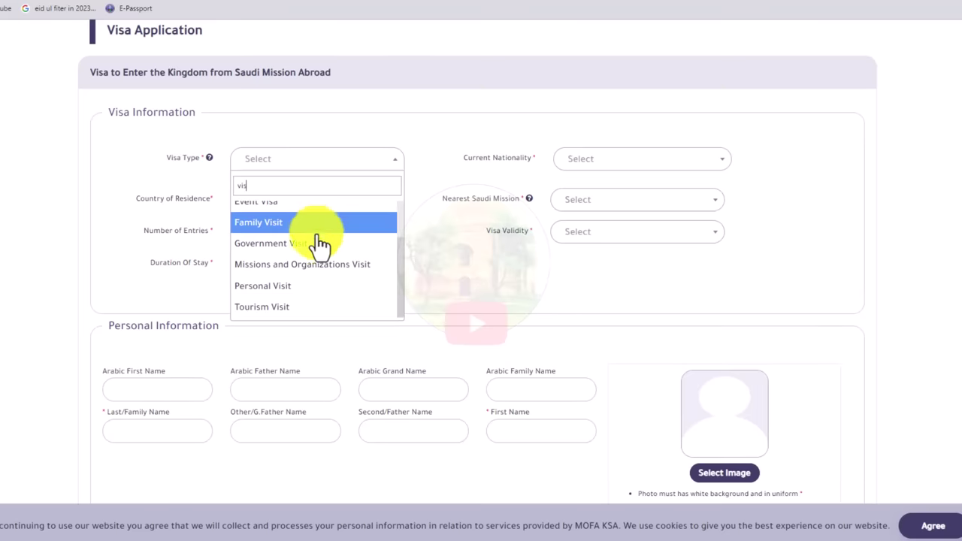
scroll(309, 316, down, 2)
scroll(293, 135, up, 3)
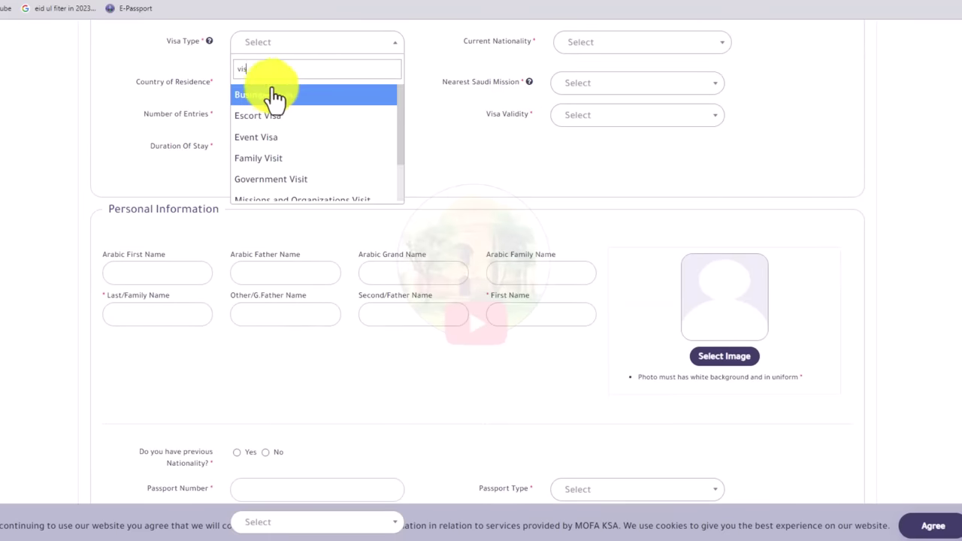
key(ctrl+a)
text(umr)
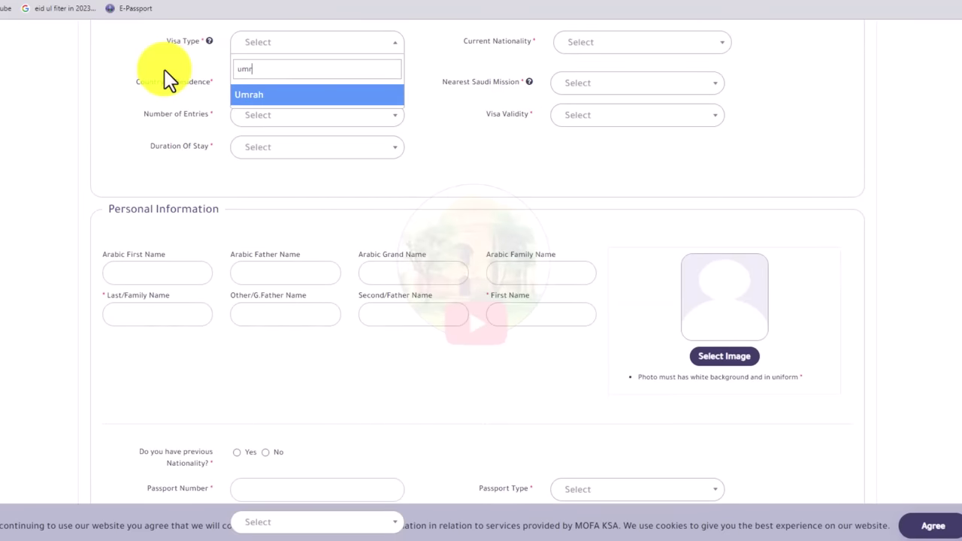
key(Return)
scroll(233, 248, up, 3)
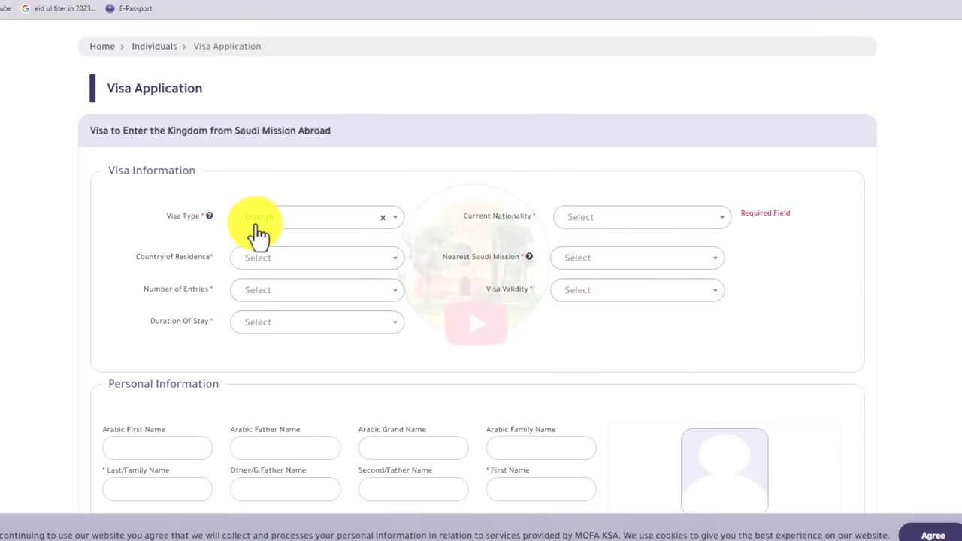
Search 'pak' and set Current Nationality to Pakistan
click(598, 218)
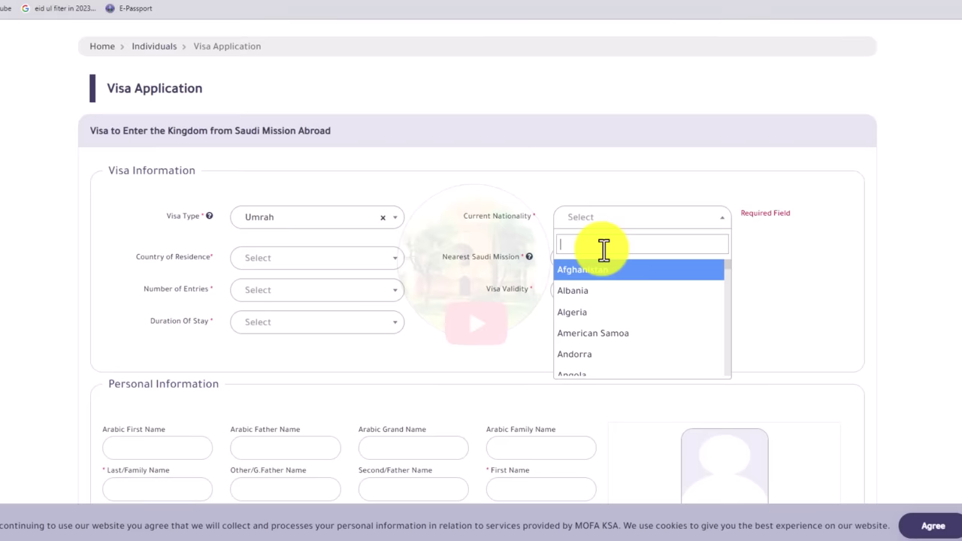
text(pak)
click(447, 232)
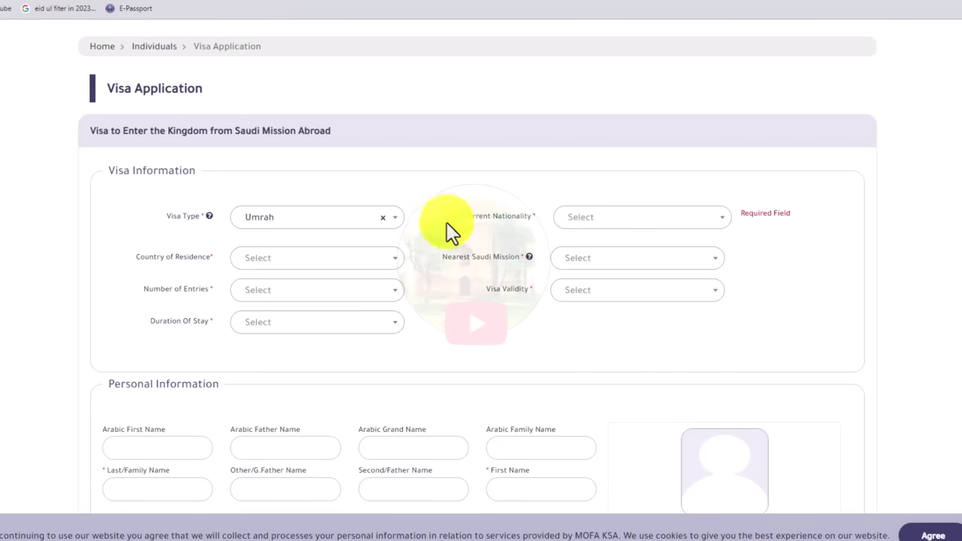
click(593, 226)
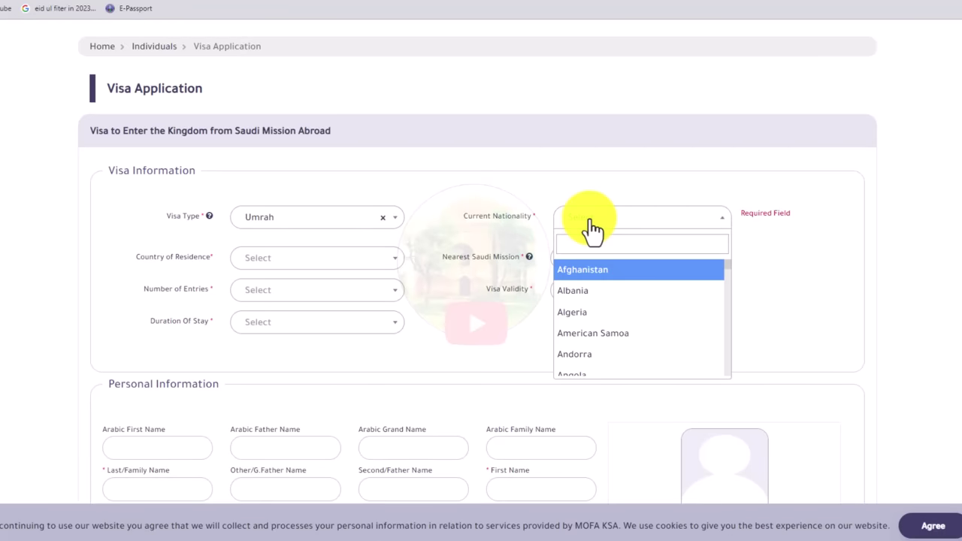
text(pak)
click(591, 270)
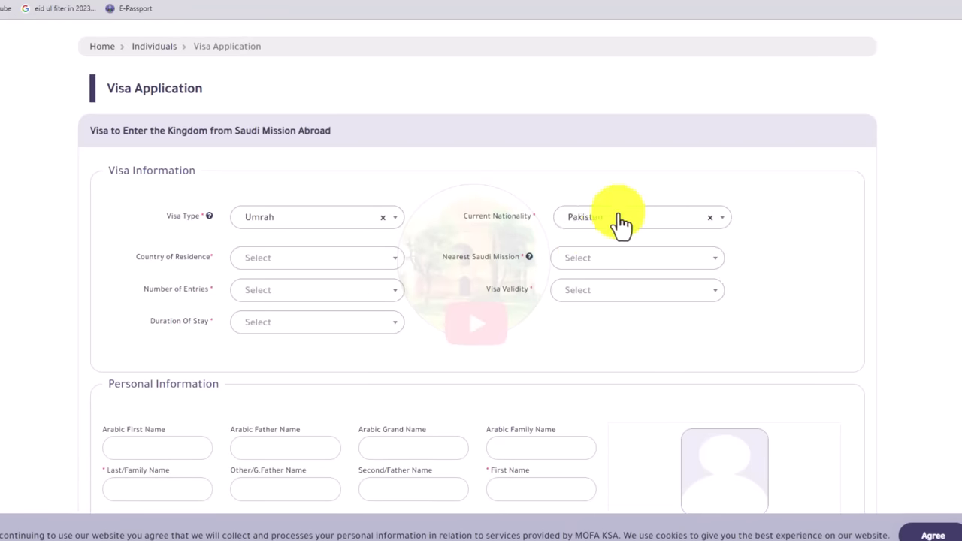
Search 'tur' and set Country of Residence to Turkey
click(261, 260)
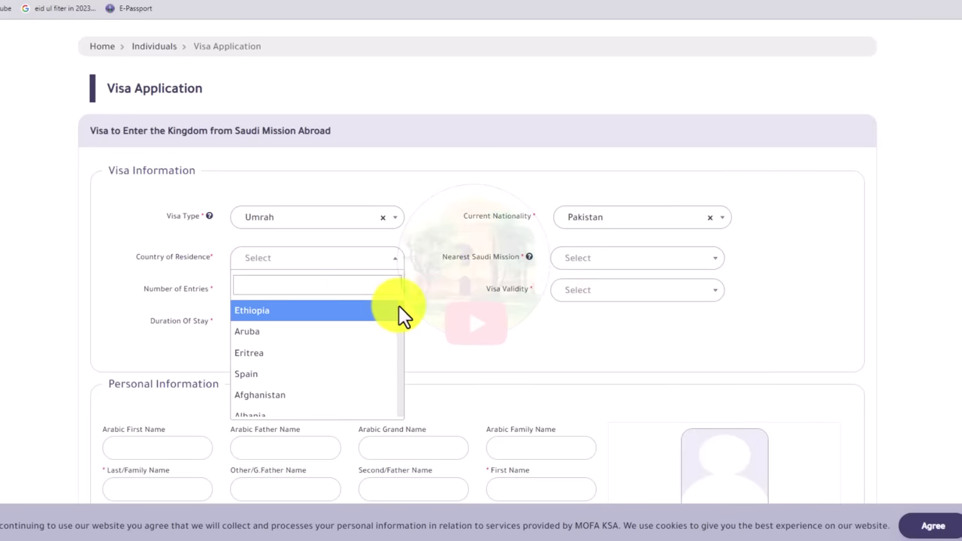
scroll(383, 320, down, 10)
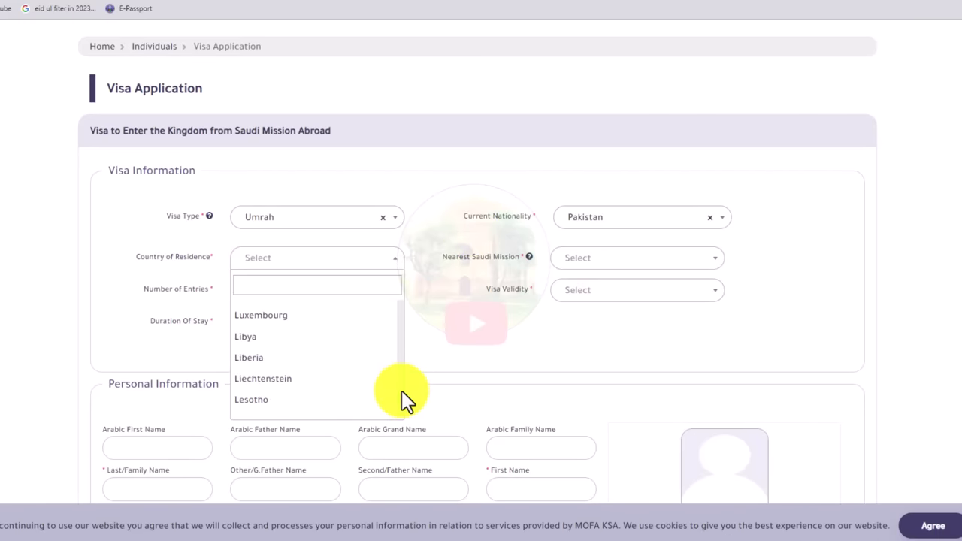
text(tur)
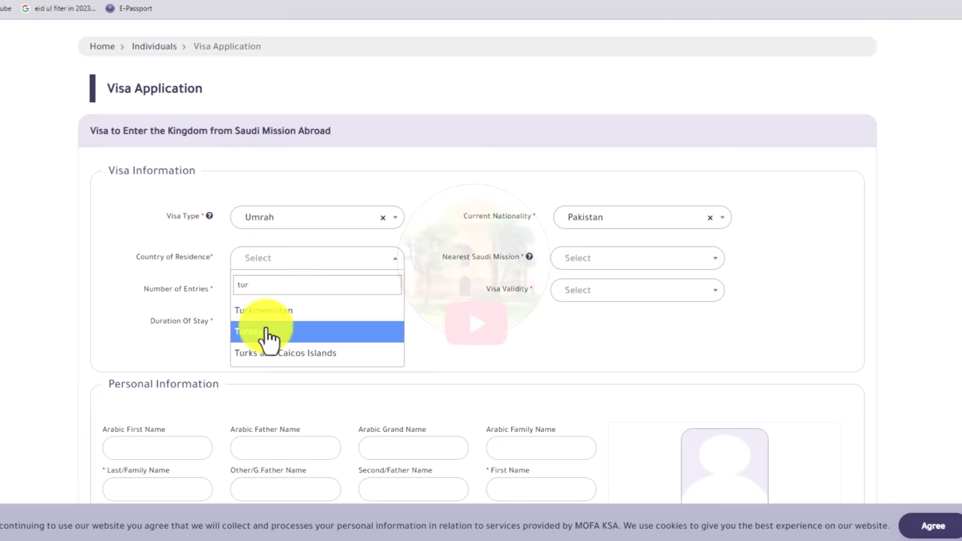
click(260, 331)
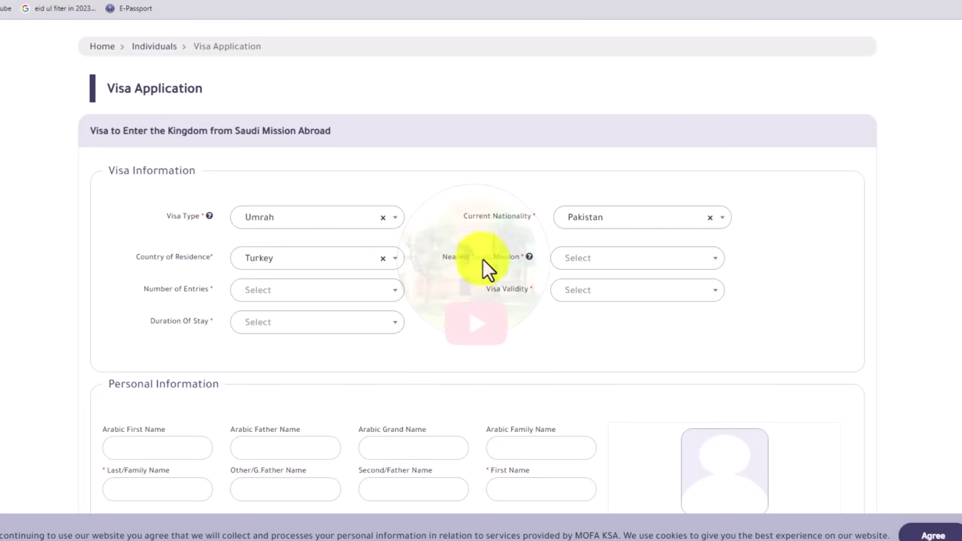
Clear the mission search and pick Paris from the full Nearest Saudi Mission list
click(591, 263)
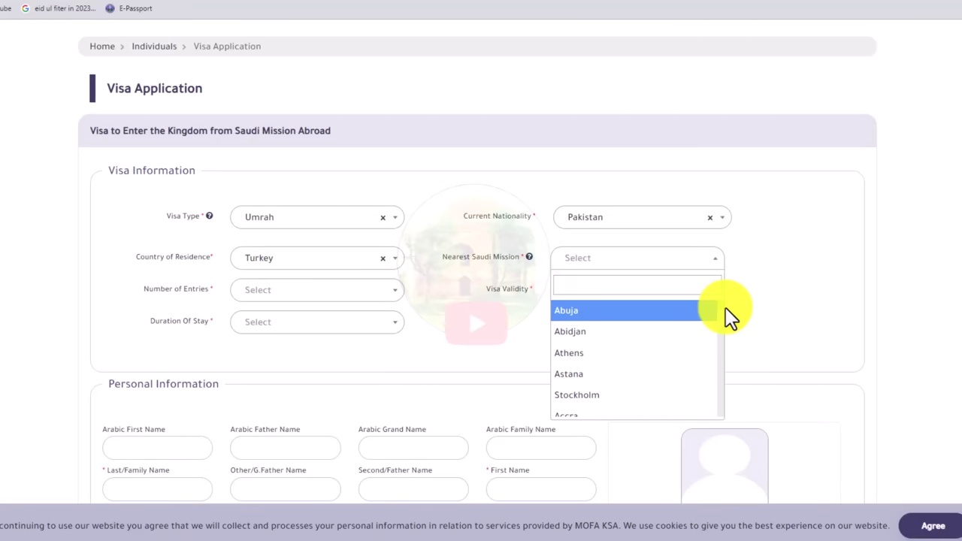
text(m)
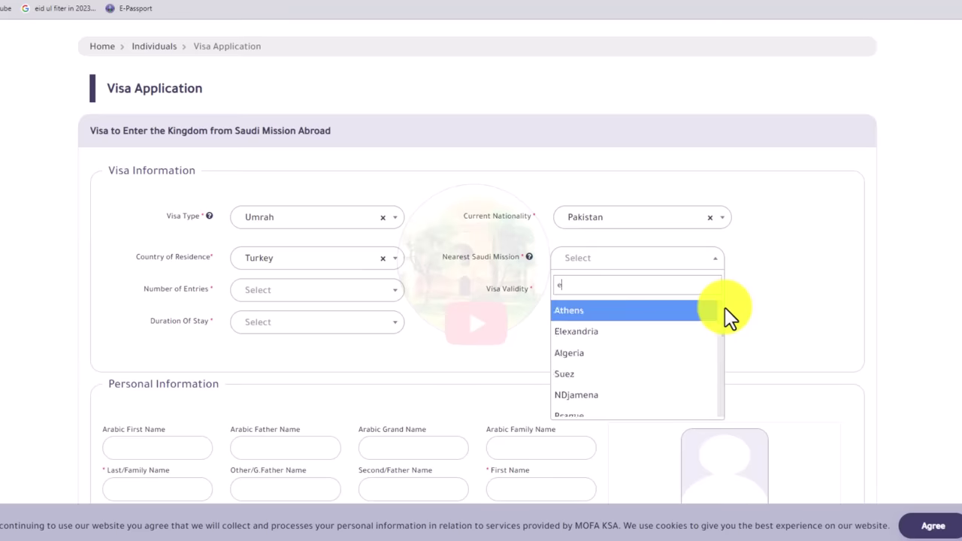
text(n)
key(BackSpace)
text(i)
key(BackSpace)
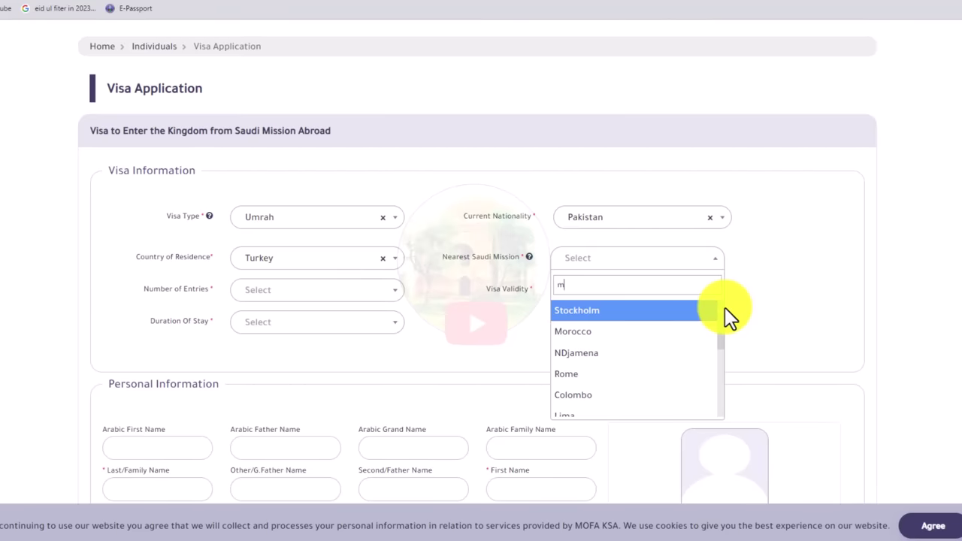
key(BackSpace)
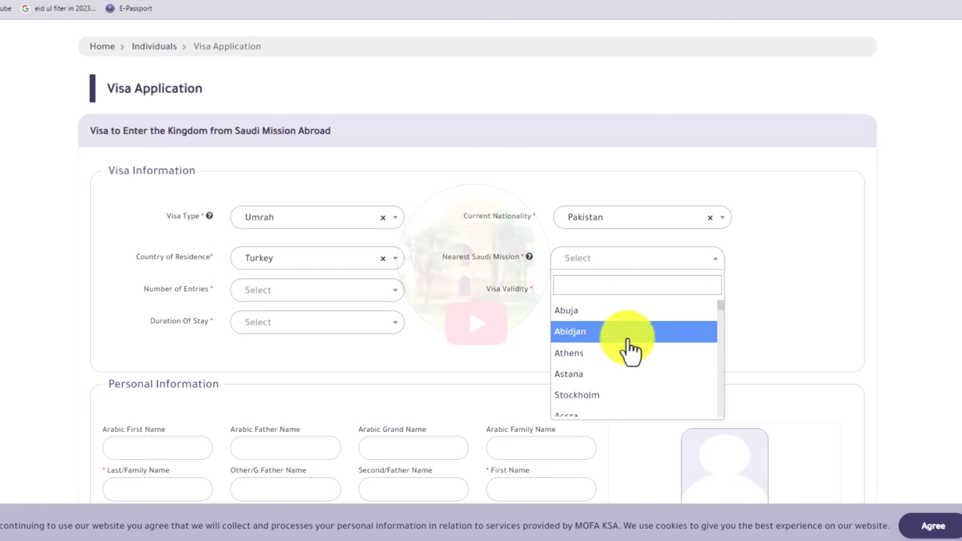
scroll(646, 350, down, 2)
scroll(647, 350, down, 10)
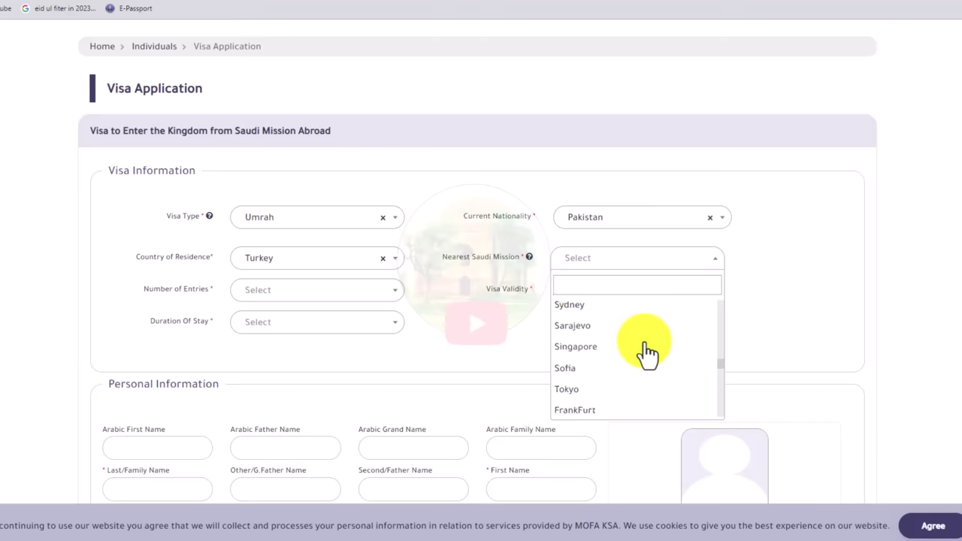
scroll(646, 351, down, 8)
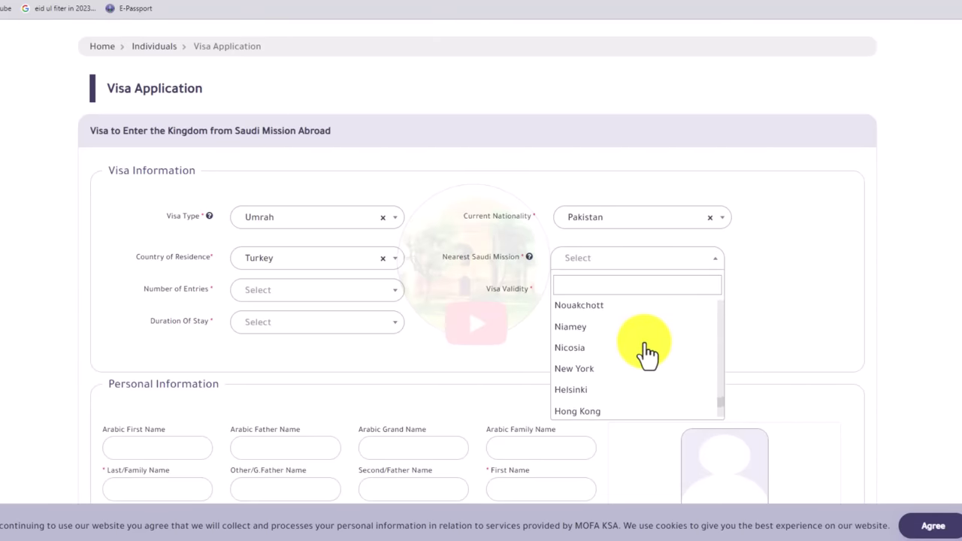
scroll(646, 352, down, 4)
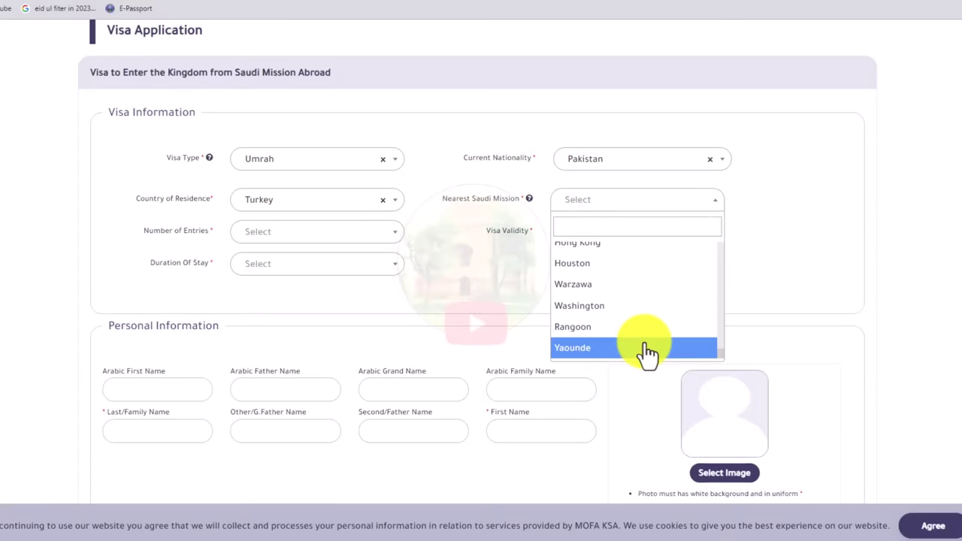
click(579, 263)
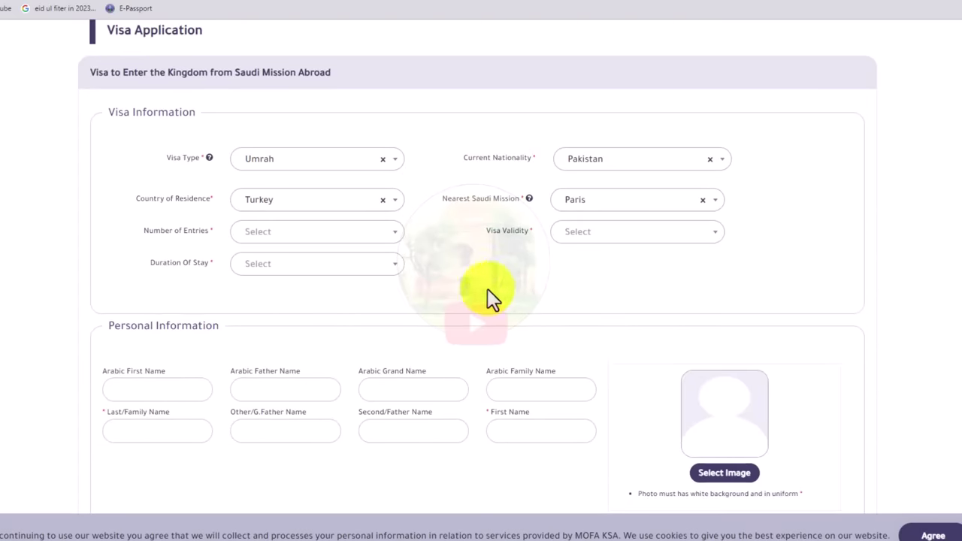
Choose Single entries, 30 Days visa validity and 30 for Duration Of Stay
click(264, 233)
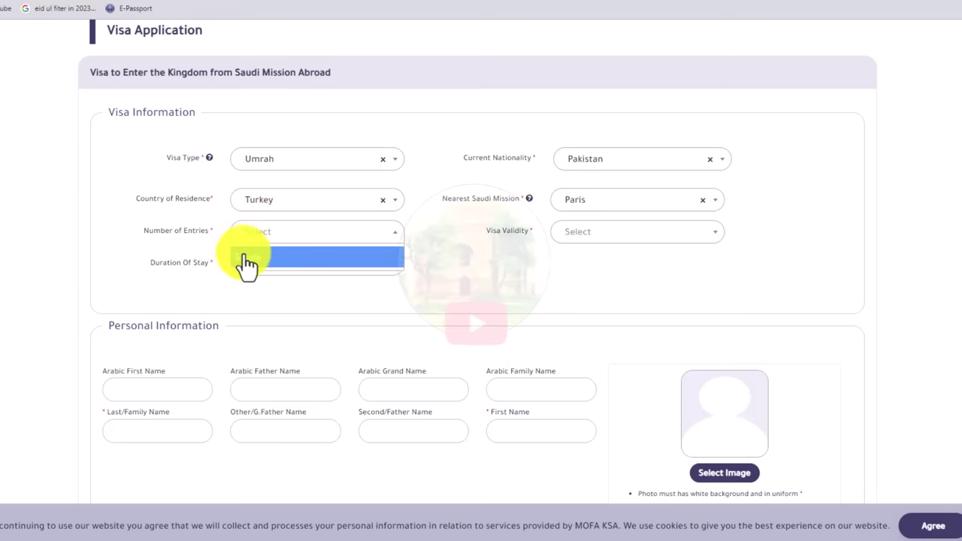
click(244, 257)
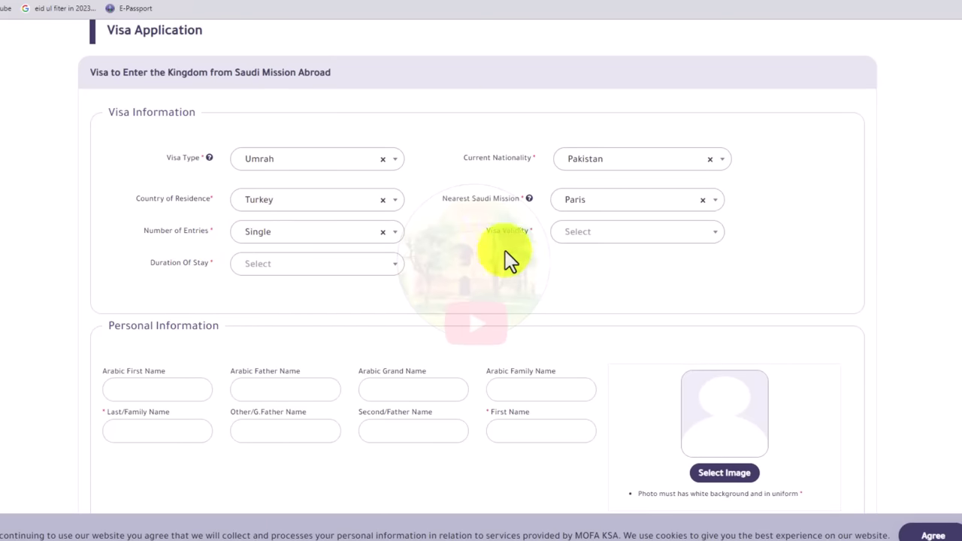
click(584, 237)
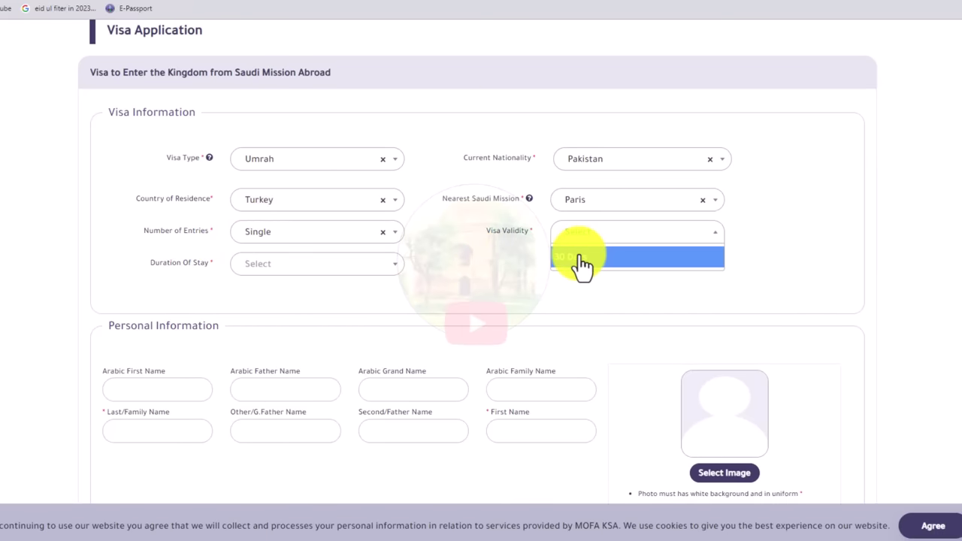
click(582, 259)
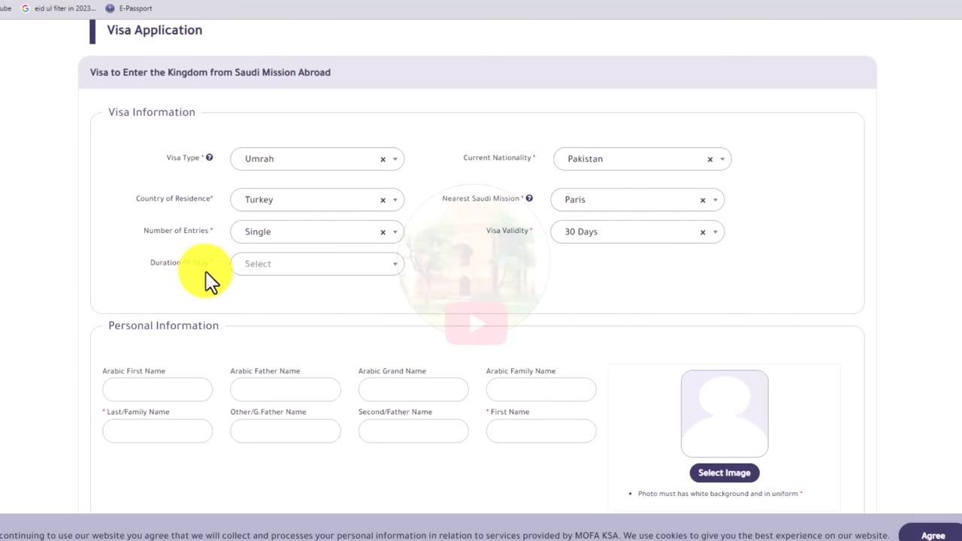
click(269, 264)
click(254, 287)
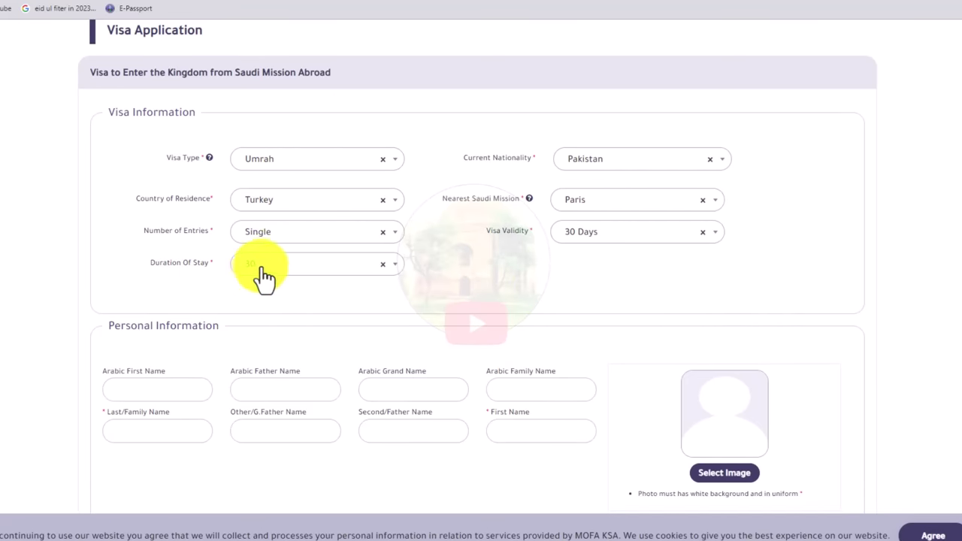
Open the file picker from Personal Information's Select Image button for the applicant's photo
scroll(311, 282, down, 2)
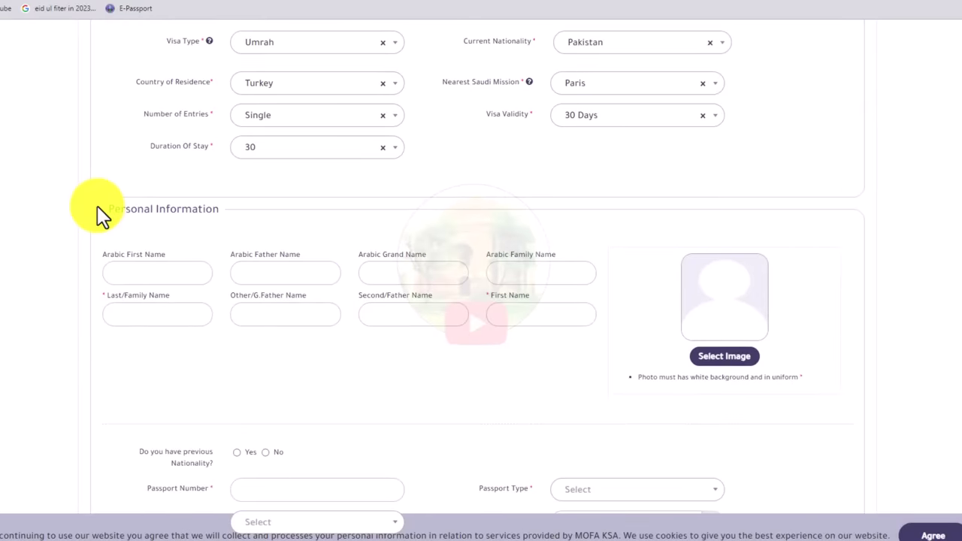
drag(108, 209, 188, 208)
click(285, 233)
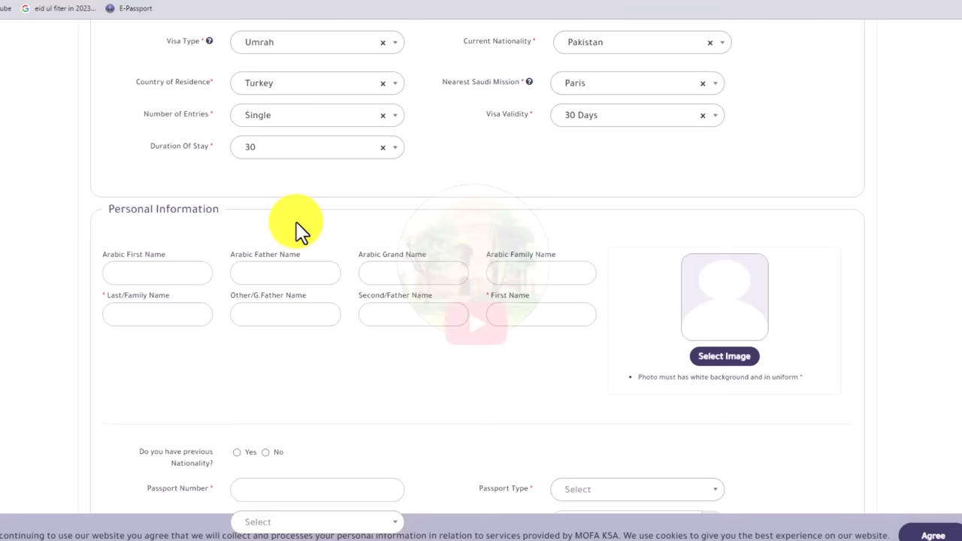
click(726, 362)
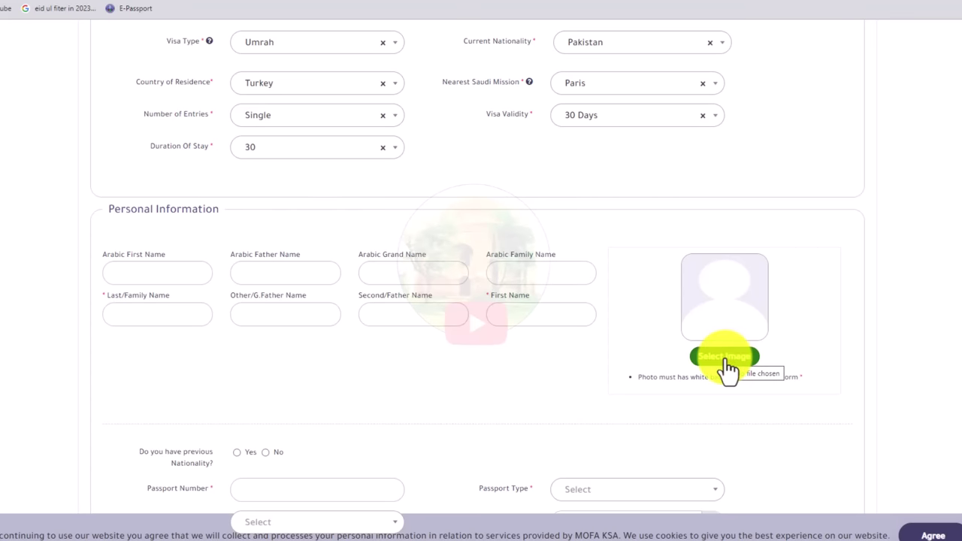
click(726, 362)
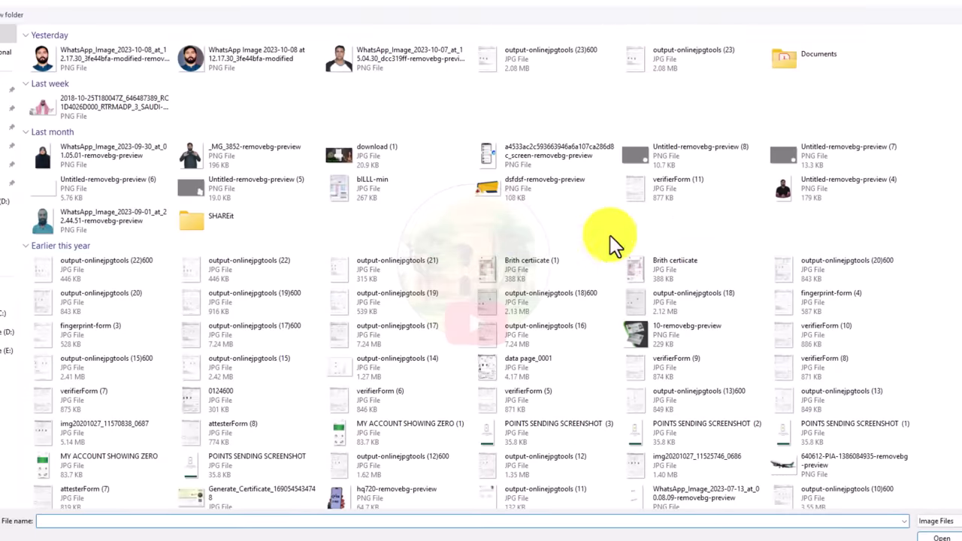
Upload the WhatsApp_Image_2023-10-07 removebg preview portrait as the applicant's photo
double_click(345, 75)
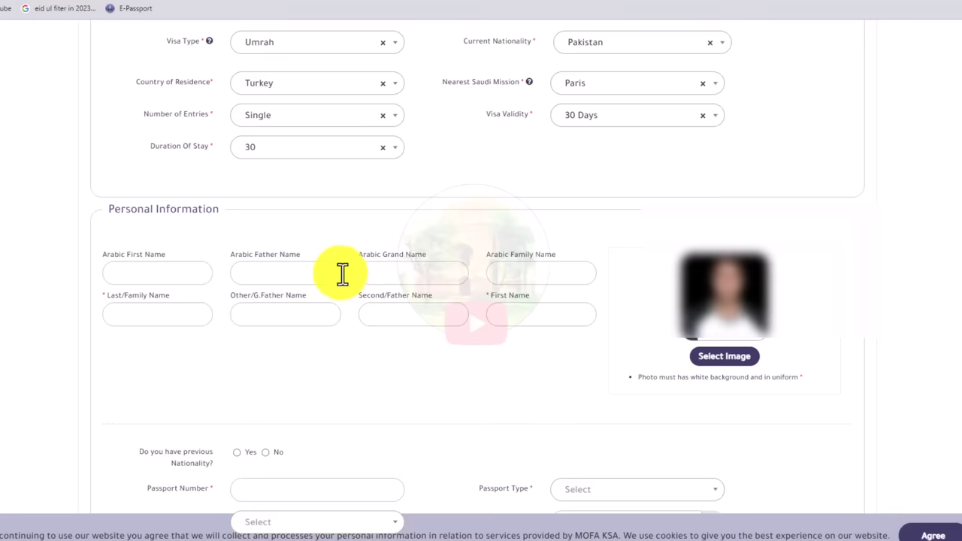
Autofill the passport number, set passport type Normal and issuing country Pakistan
scroll(481, 301, down, 5)
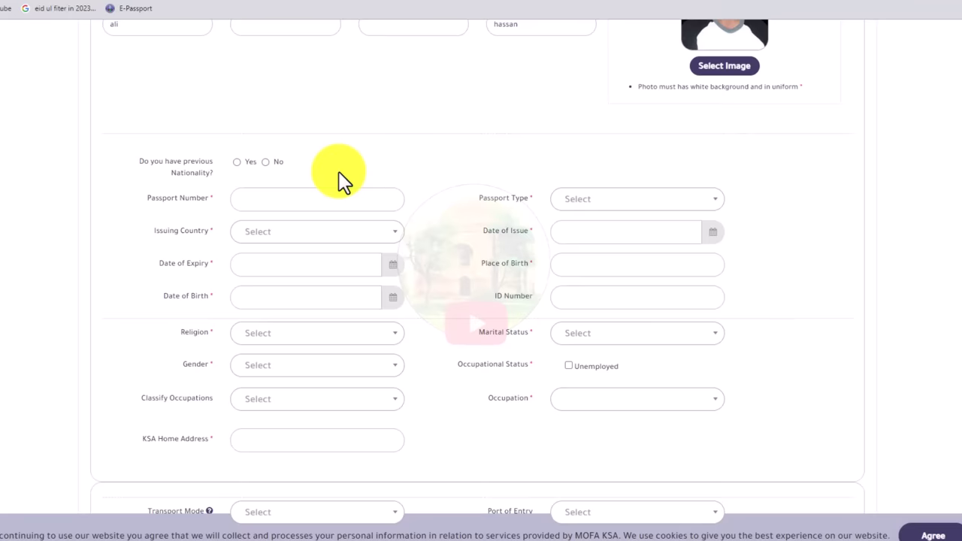
click(263, 201)
click(301, 233)
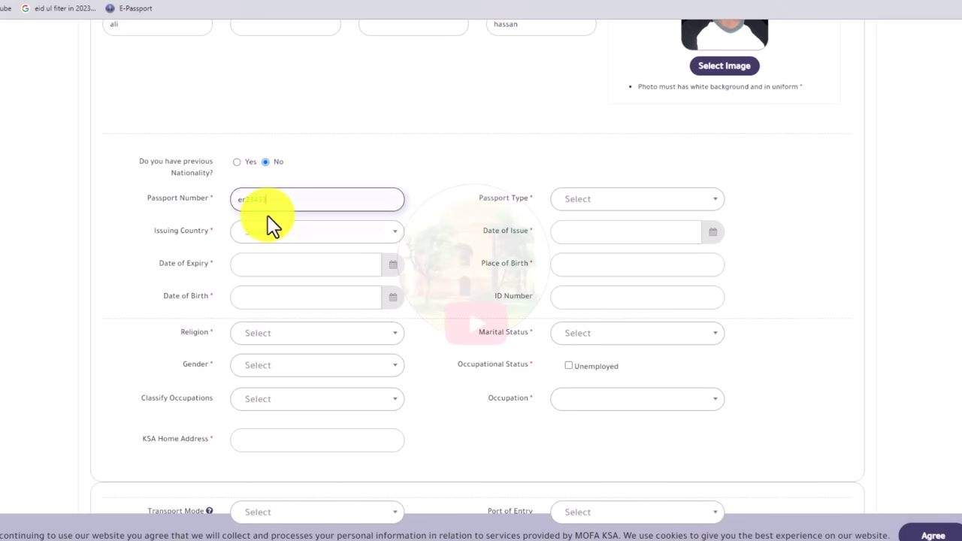
click(603, 207)
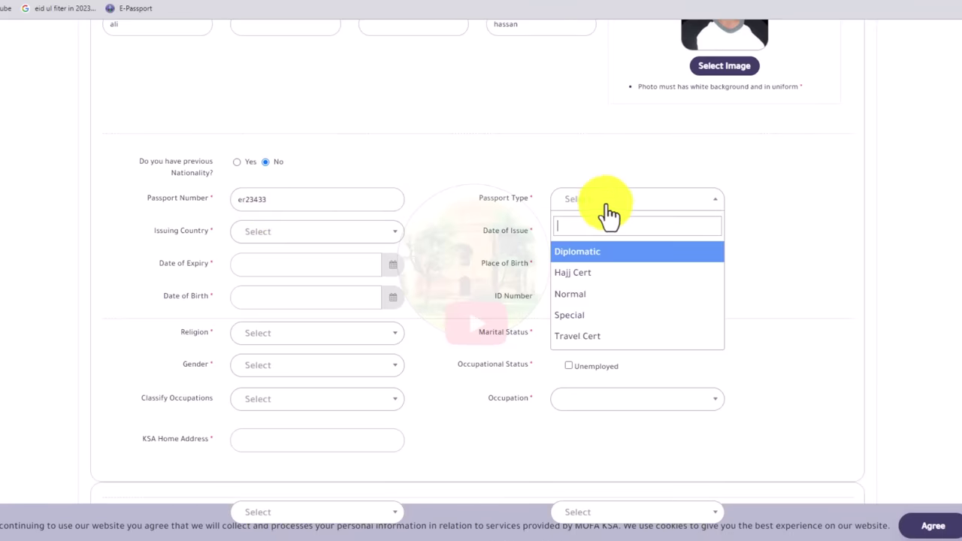
click(593, 301)
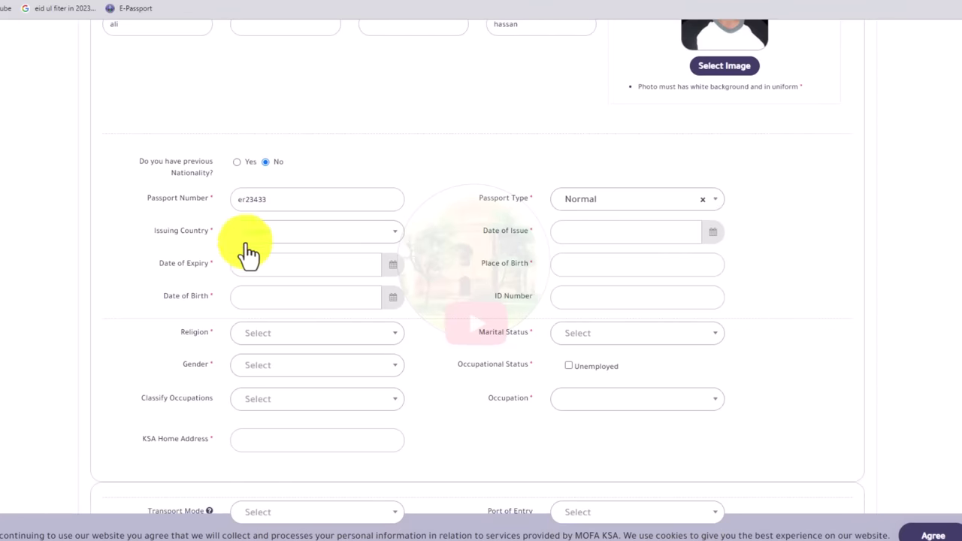
click(290, 238)
text(pak)
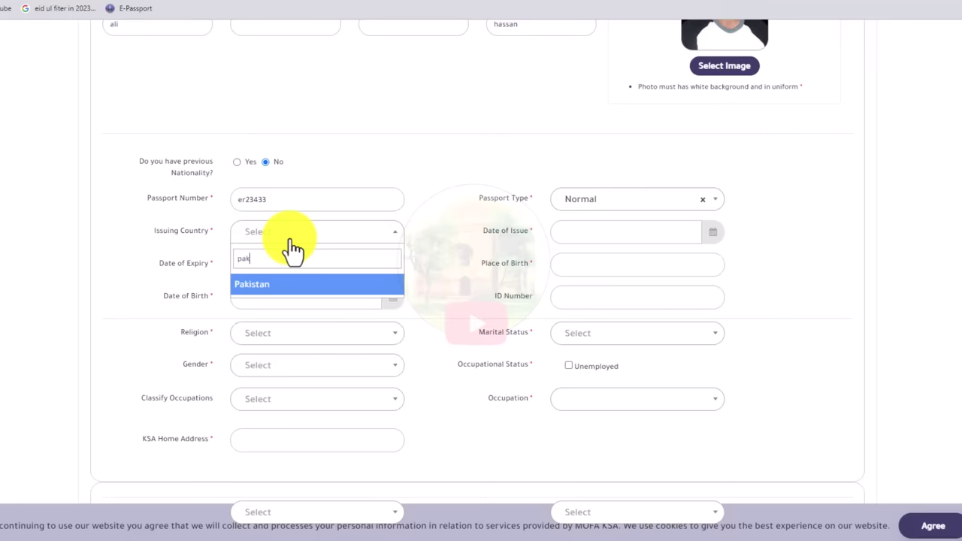
click(263, 282)
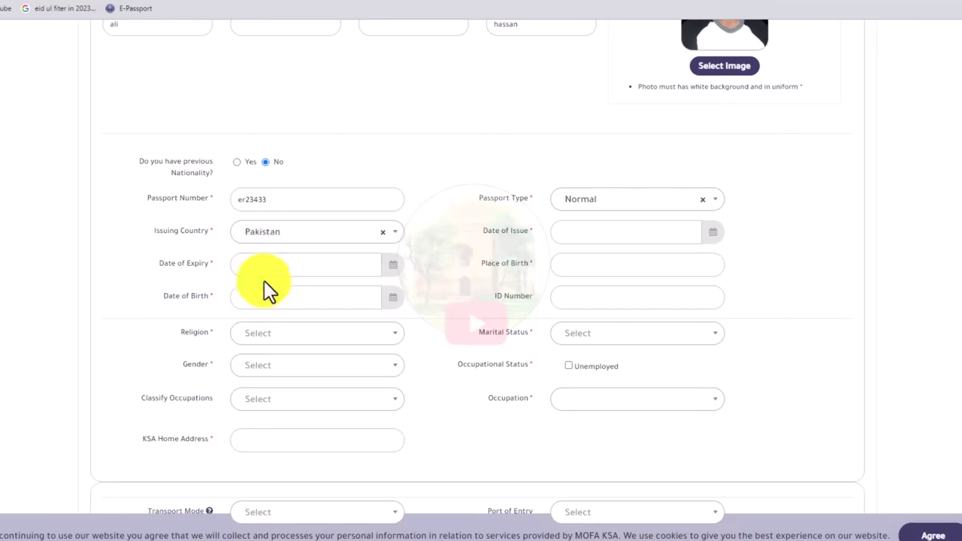
Set the passport issue date to 2022/10/04 and expiry date to 2040/04/03
click(601, 239)
click(654, 267)
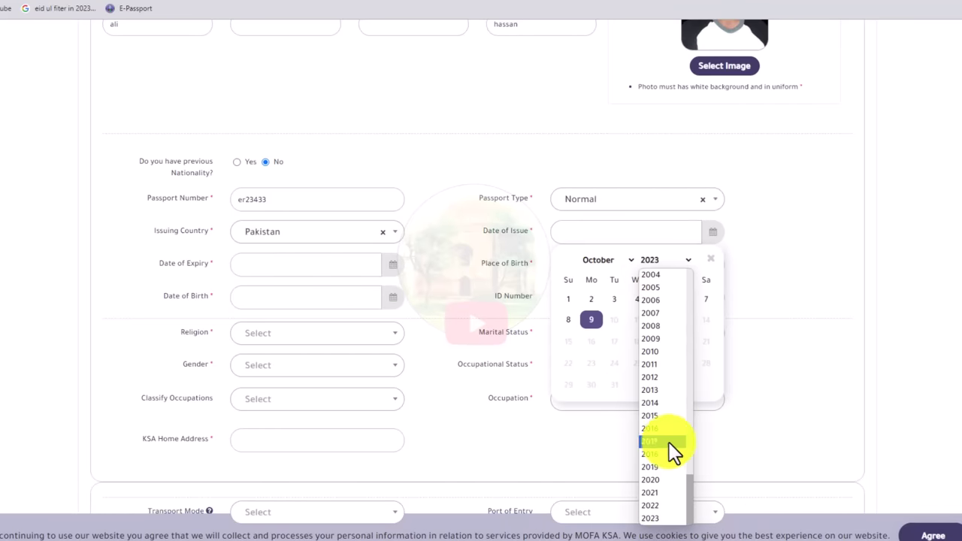
click(666, 518)
click(626, 320)
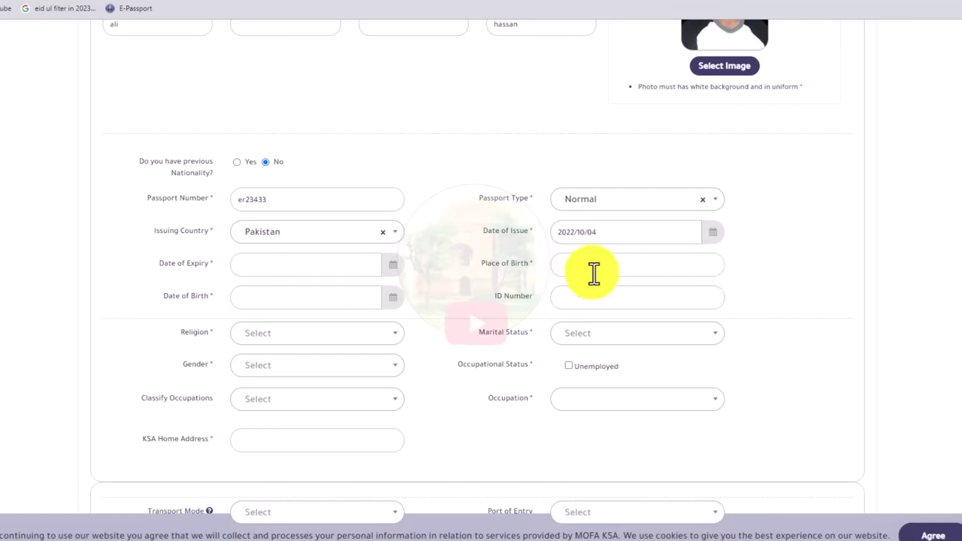
click(313, 269)
click(355, 289)
click(354, 242)
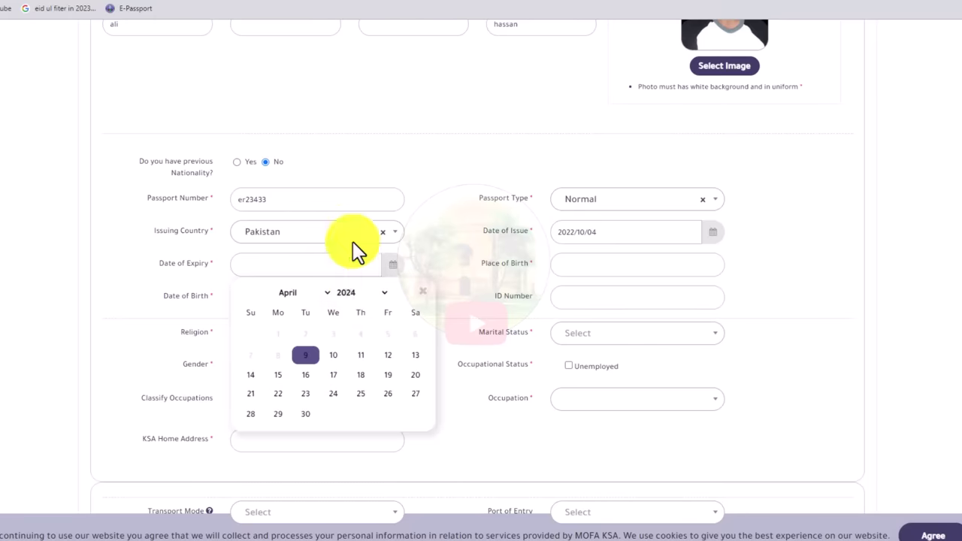
click(305, 332)
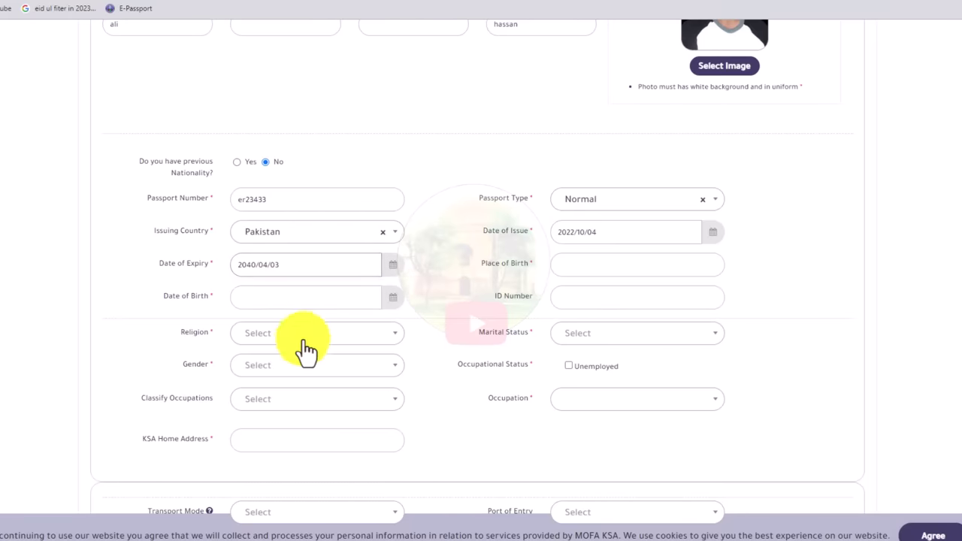
Enter Pakistan as place of birth and pick a birth date of the 6th, 2010
click(590, 271)
click(623, 298)
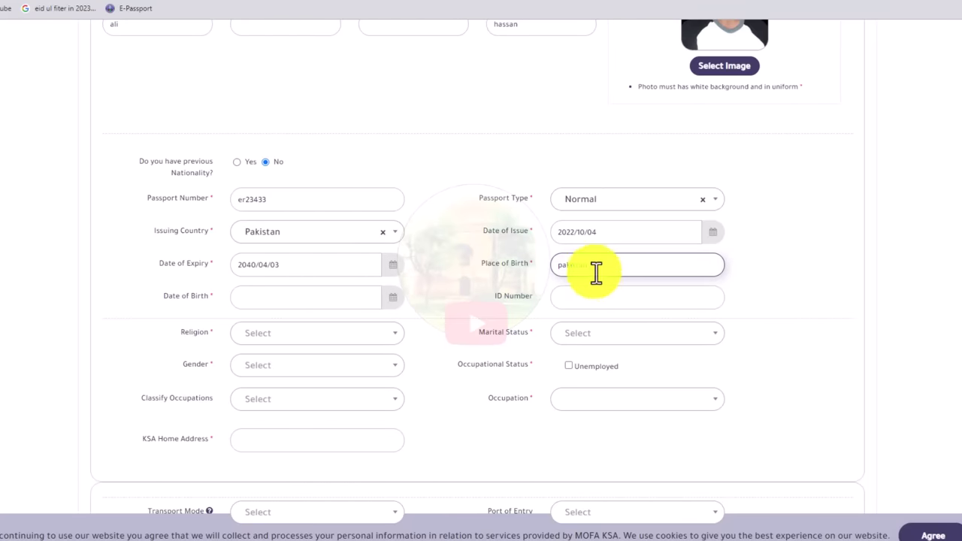
click(270, 305)
click(339, 328)
click(331, 142)
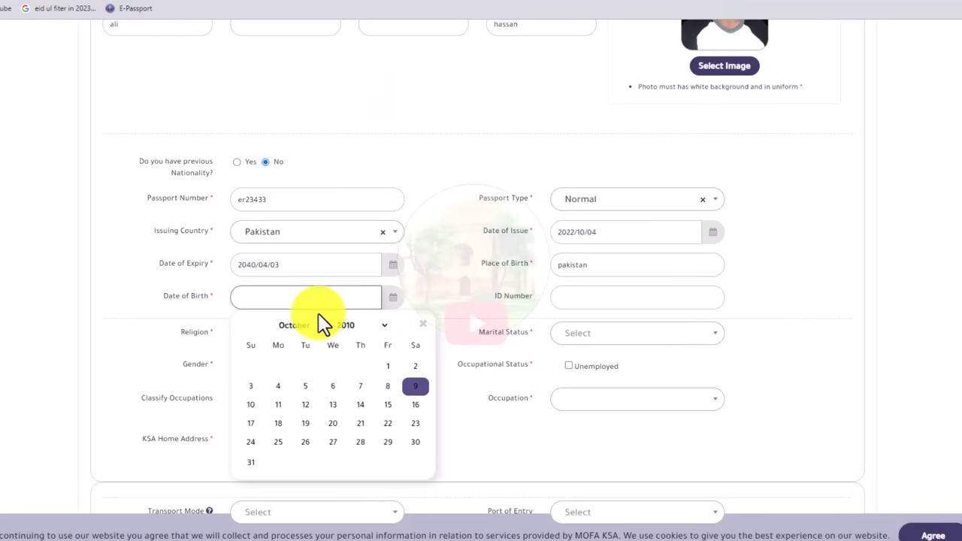
click(333, 386)
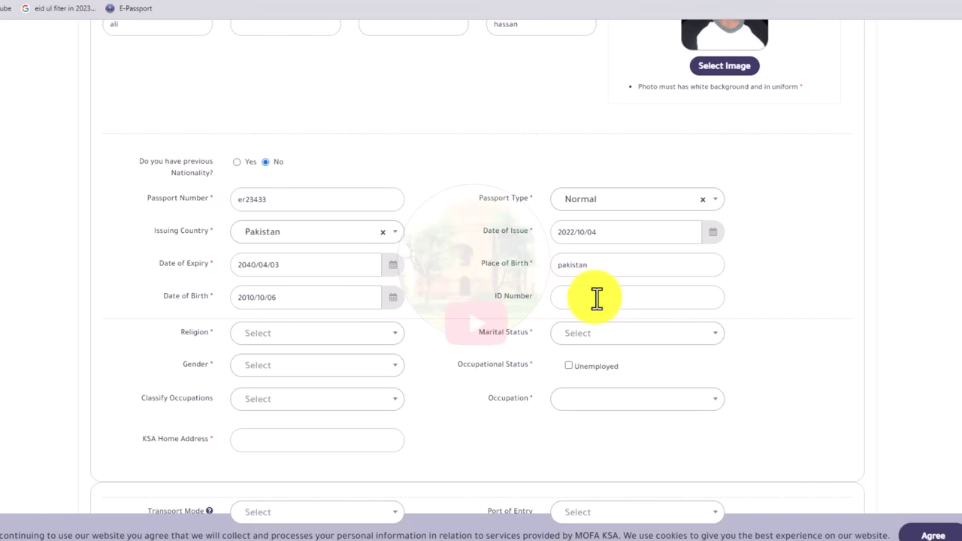
Choose religion Islam, marital status Married and gender Male, leaving Unemployed unticked
click(260, 340)
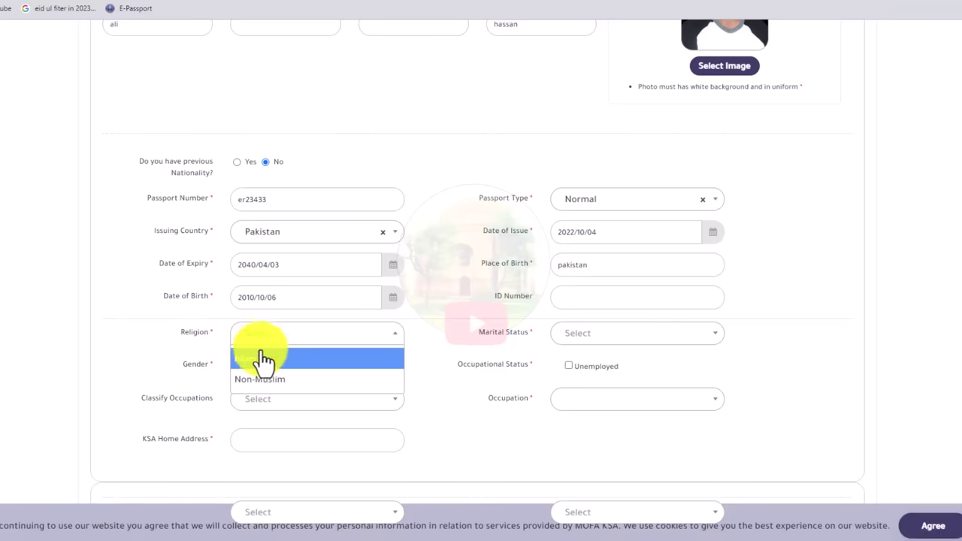
click(263, 358)
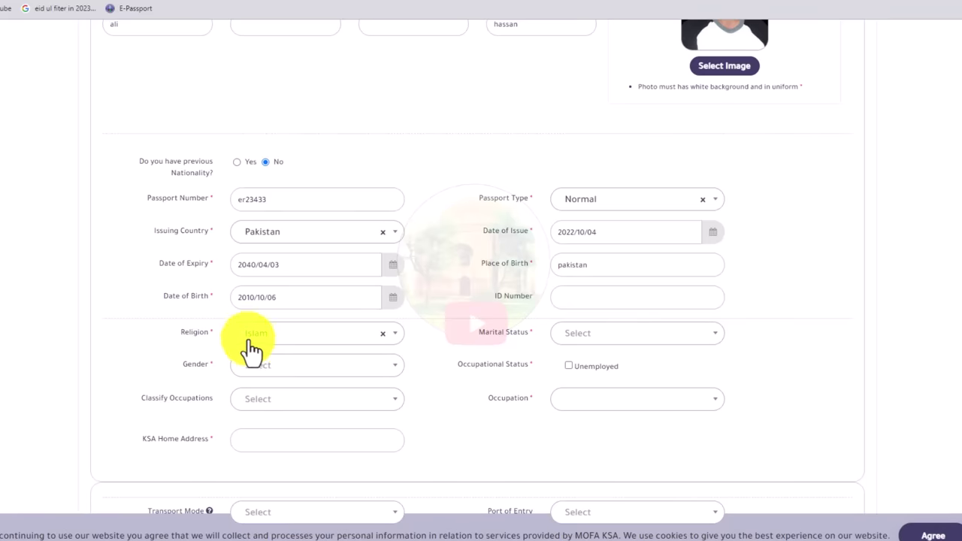
click(587, 337)
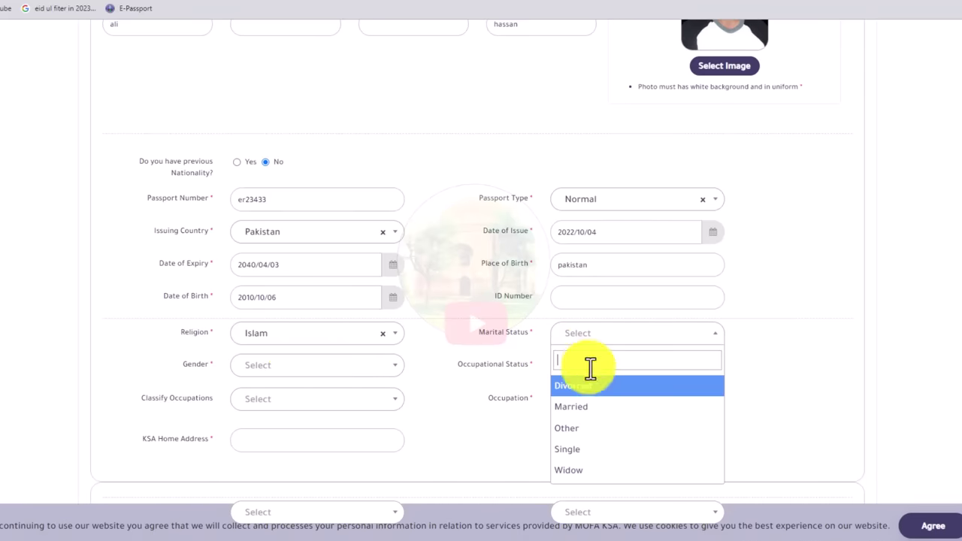
click(584, 410)
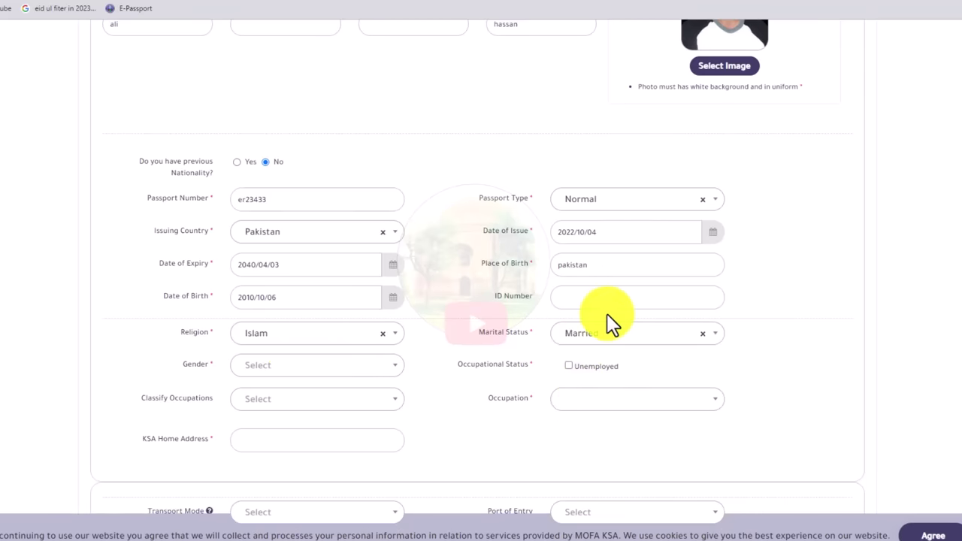
click(294, 358)
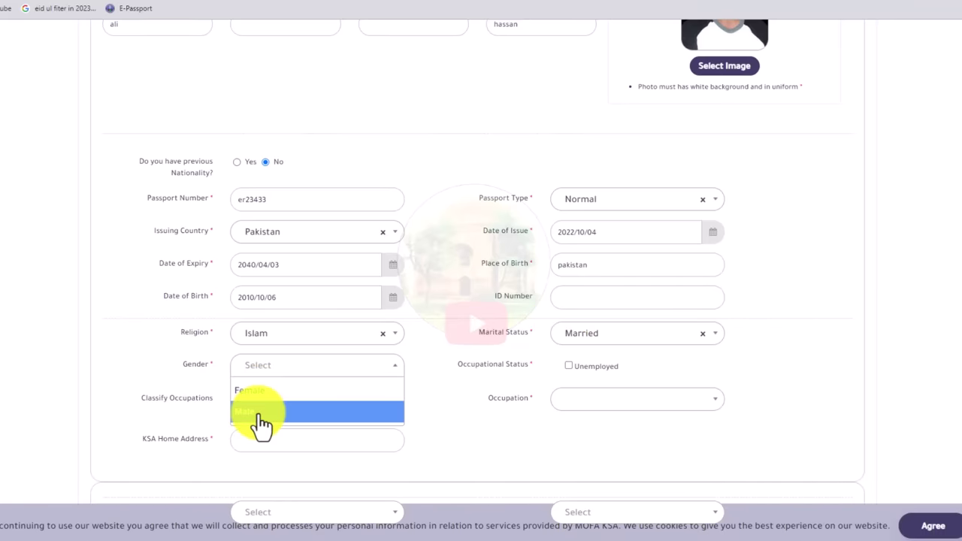
click(258, 413)
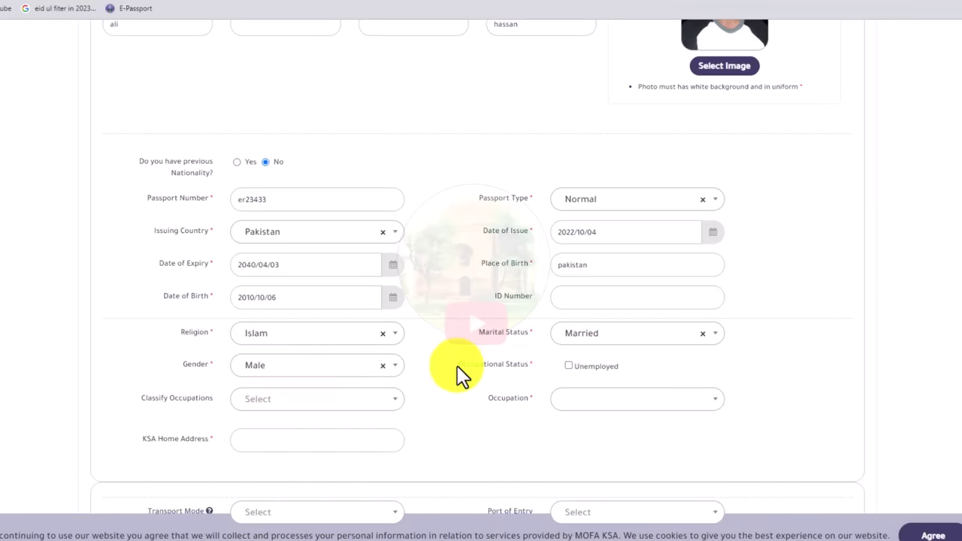
drag(459, 366, 527, 365)
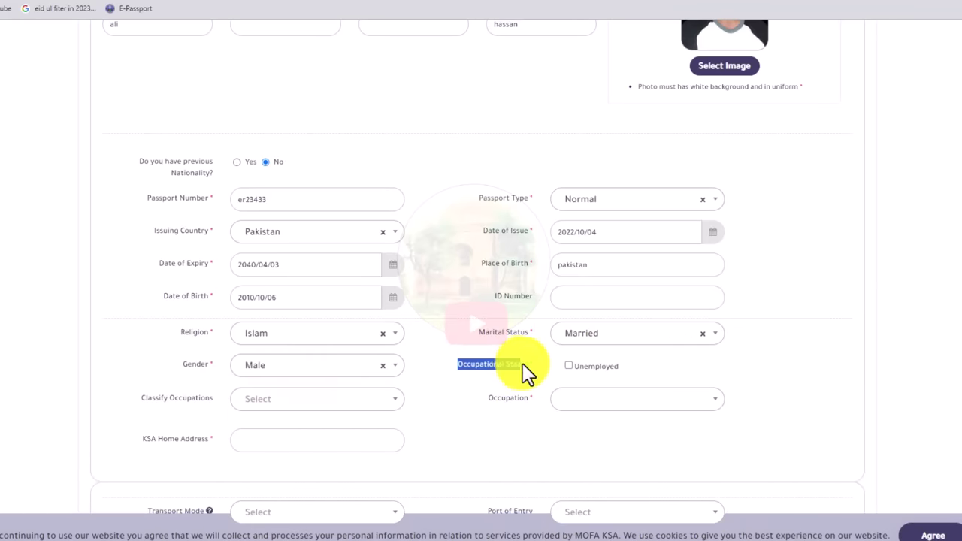
click(568, 367)
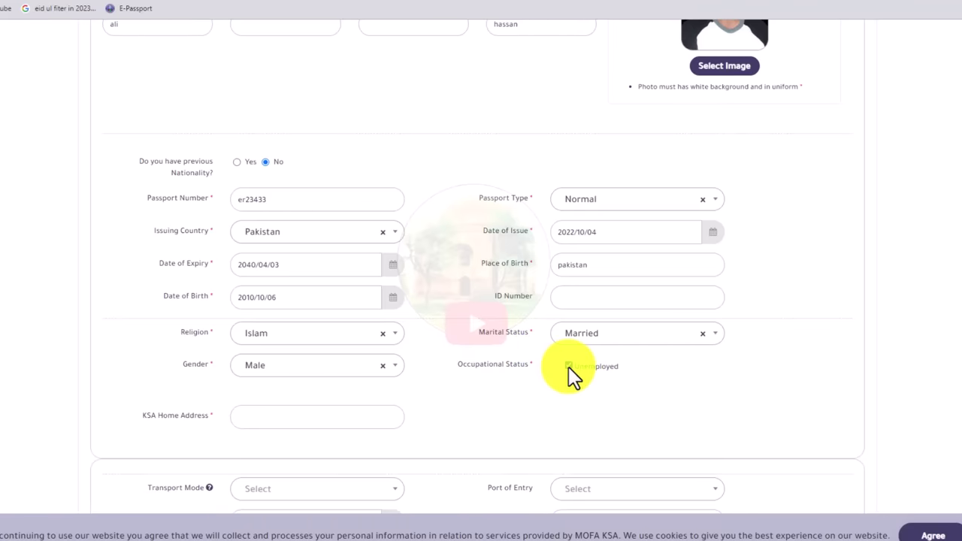
click(569, 367)
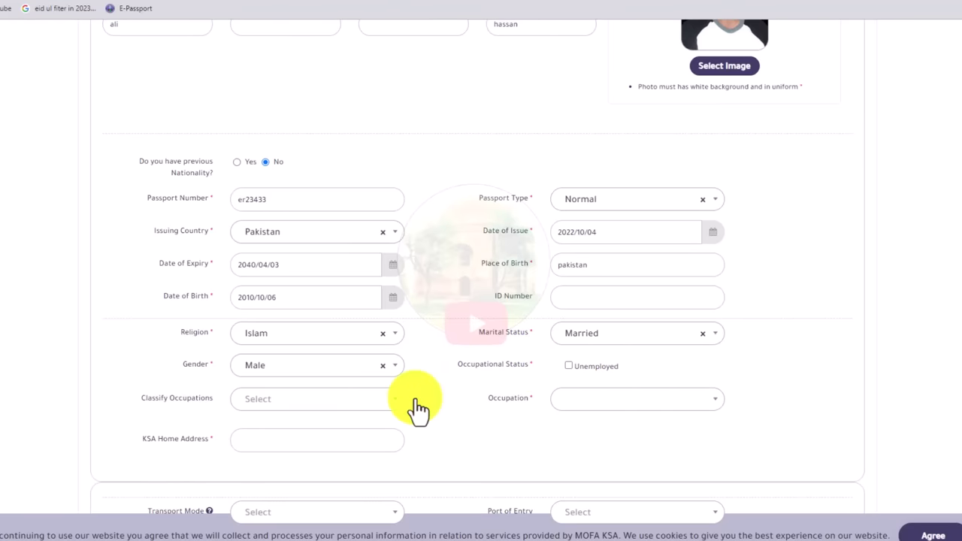
Set occupation to 121101 - Financial Manager under Business services and administration managers
click(282, 402)
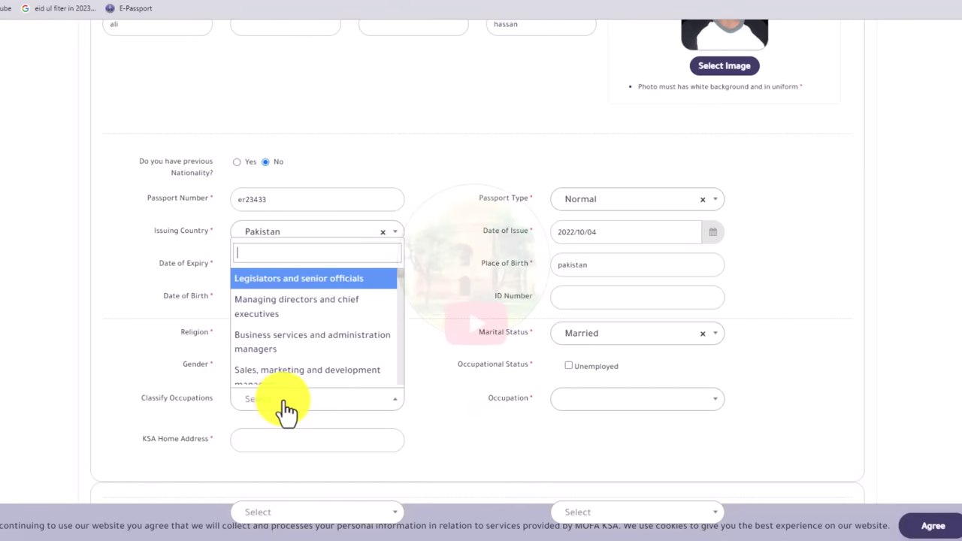
scroll(308, 300, down, 2)
click(305, 320)
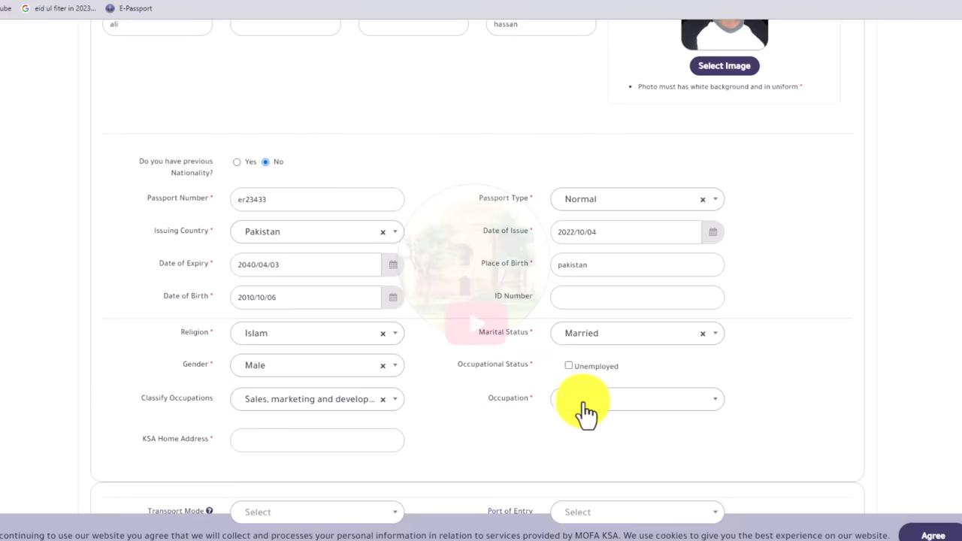
click(586, 402)
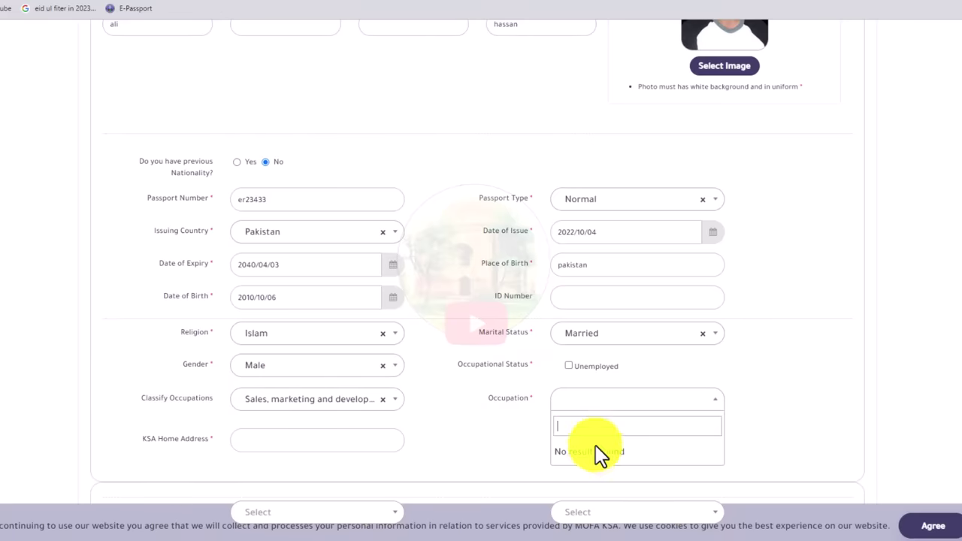
click(353, 399)
click(350, 347)
click(591, 401)
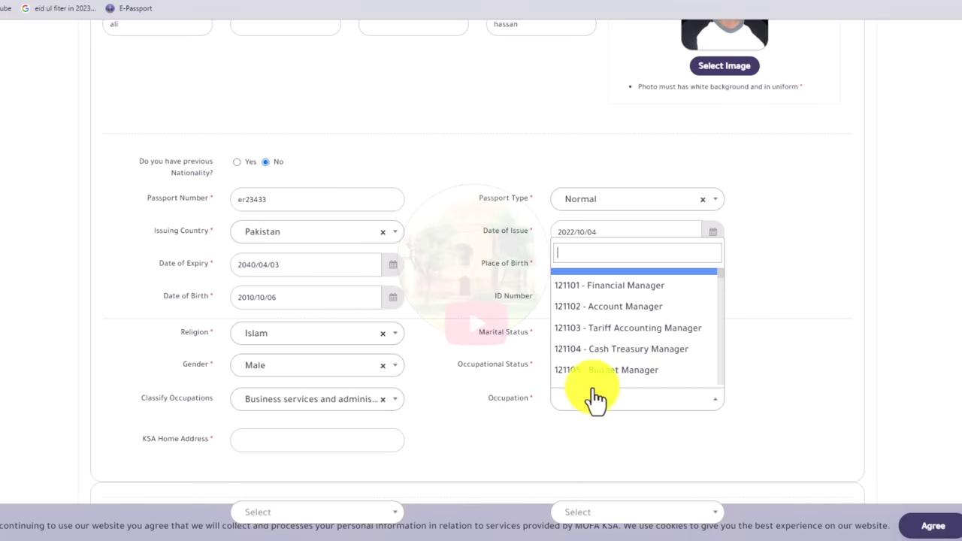
click(611, 285)
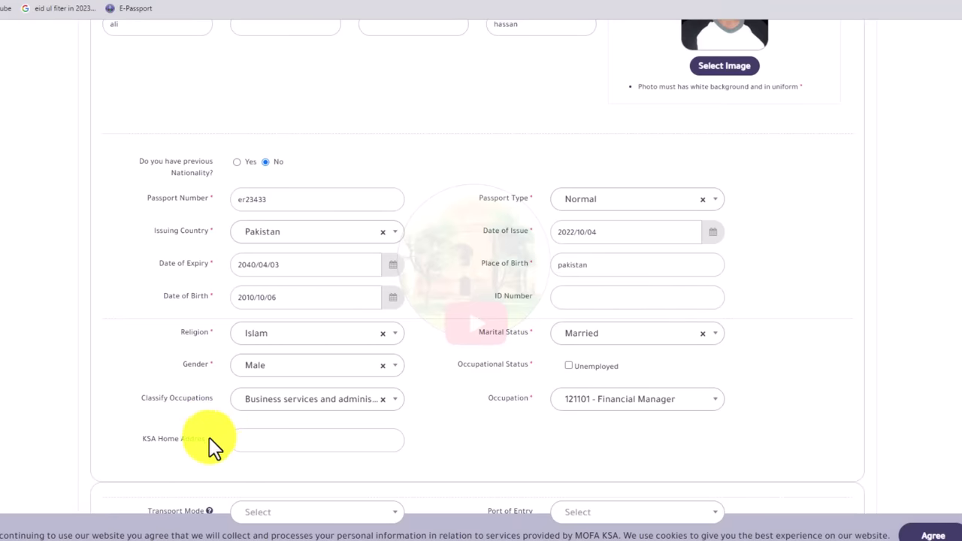
Enter 'jubail city' as the KSA Home Address
click(145, 440)
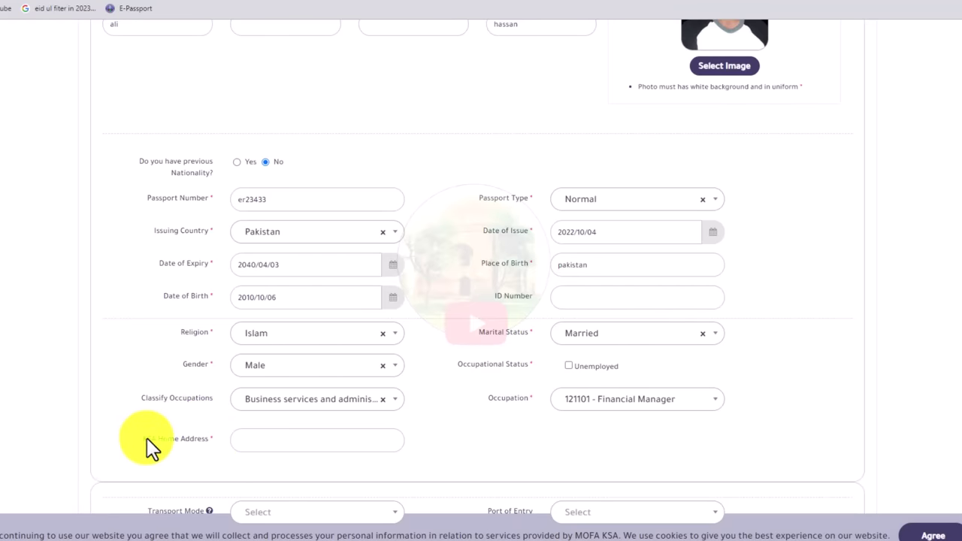
click(273, 443)
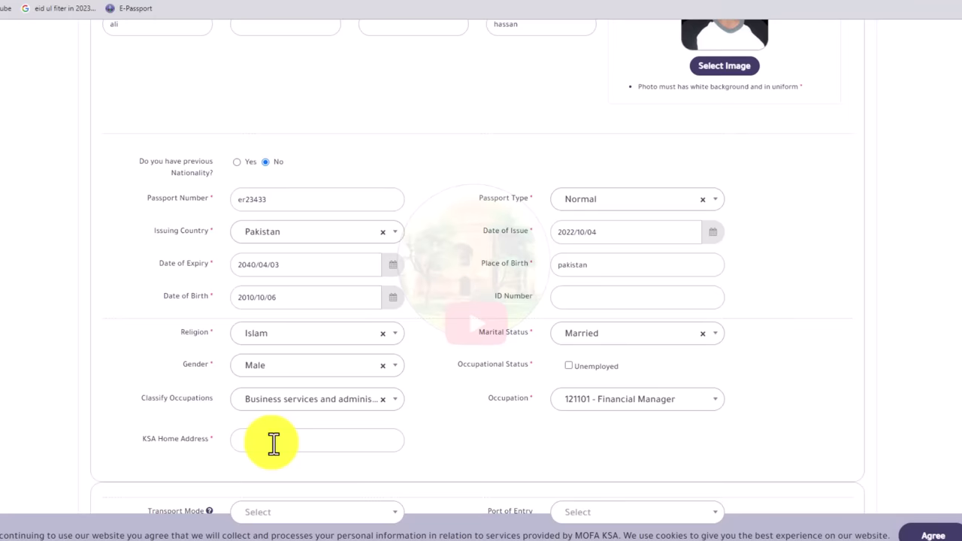
click(273, 444)
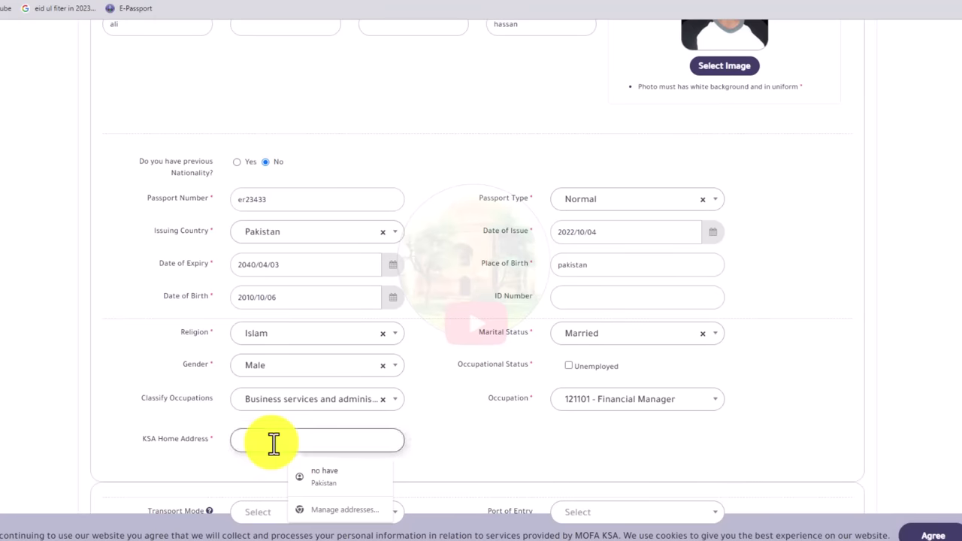
text(ju)
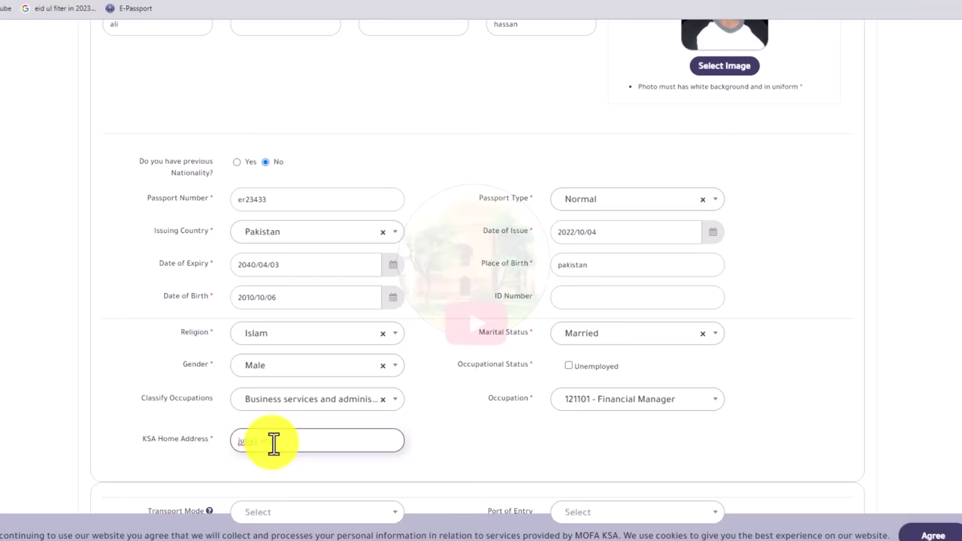
text(bail city .)
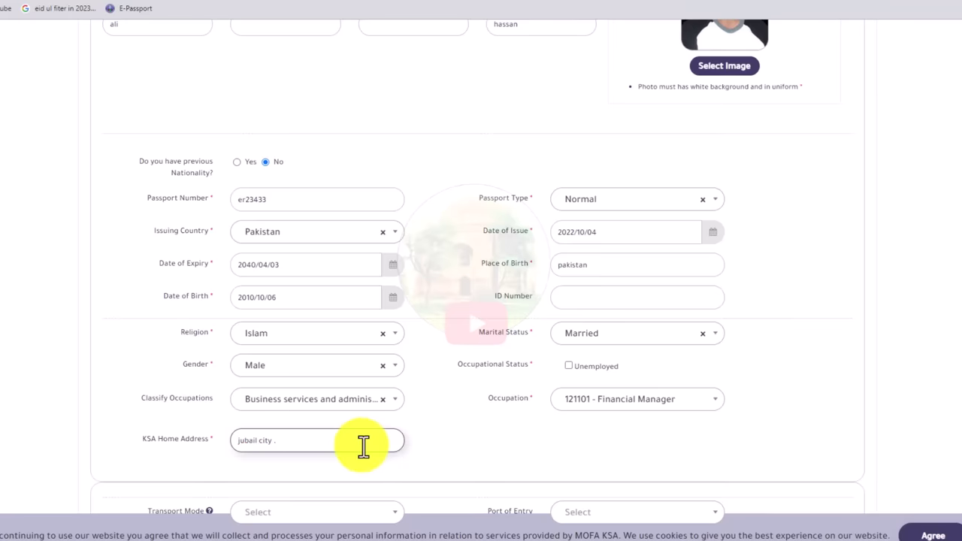
key(BackSpace)
key(BackSpace)
click(492, 456)
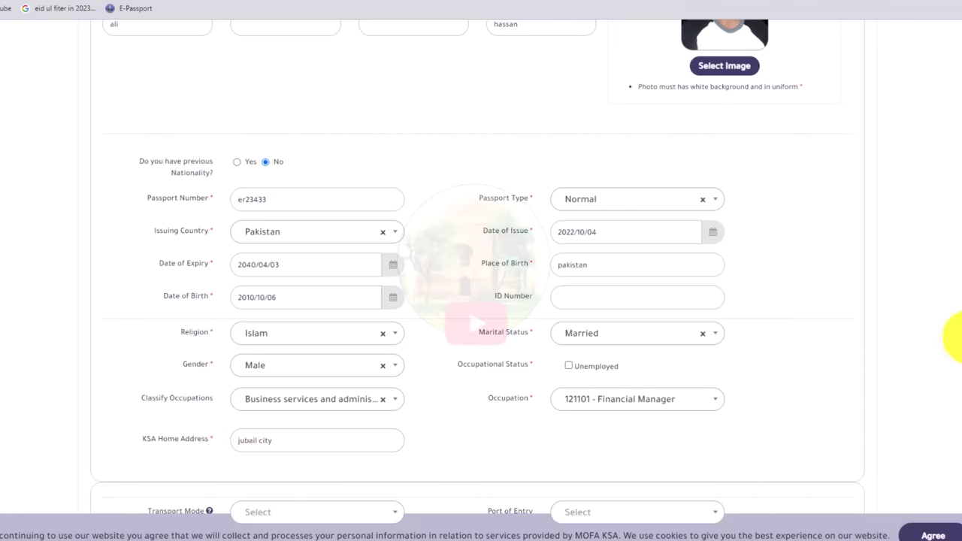
Select By Air as transport mode and bring up the Port of Entry airport list
scroll(840, 369, down, 4)
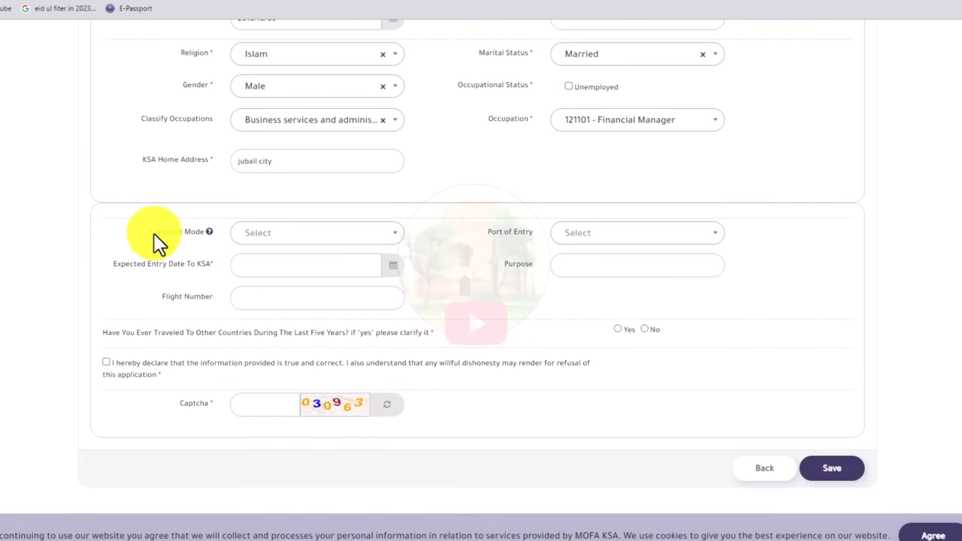
click(265, 239)
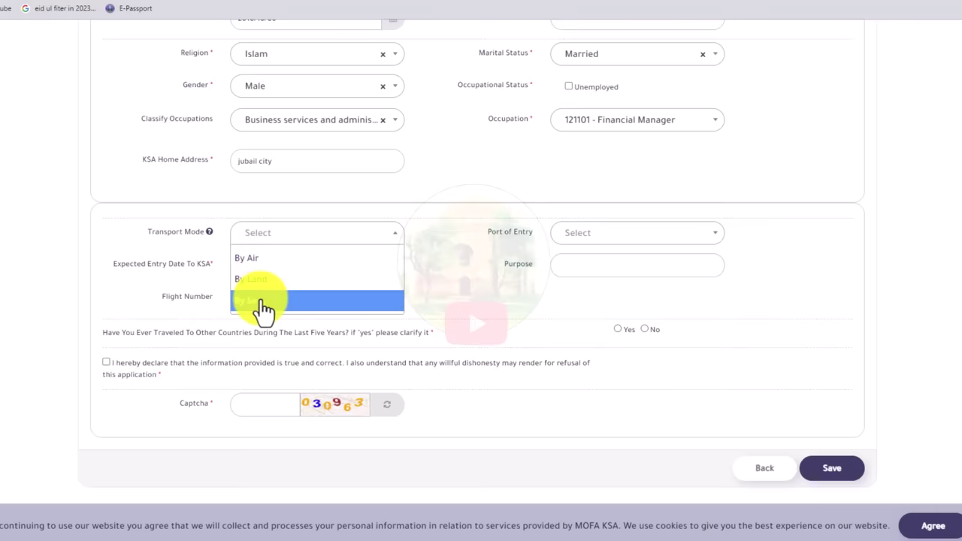
click(260, 260)
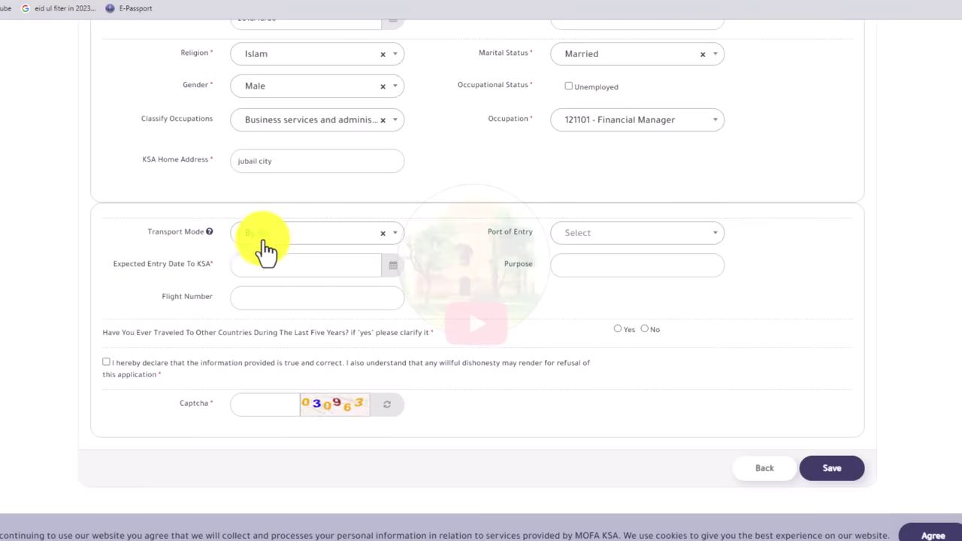
click(560, 237)
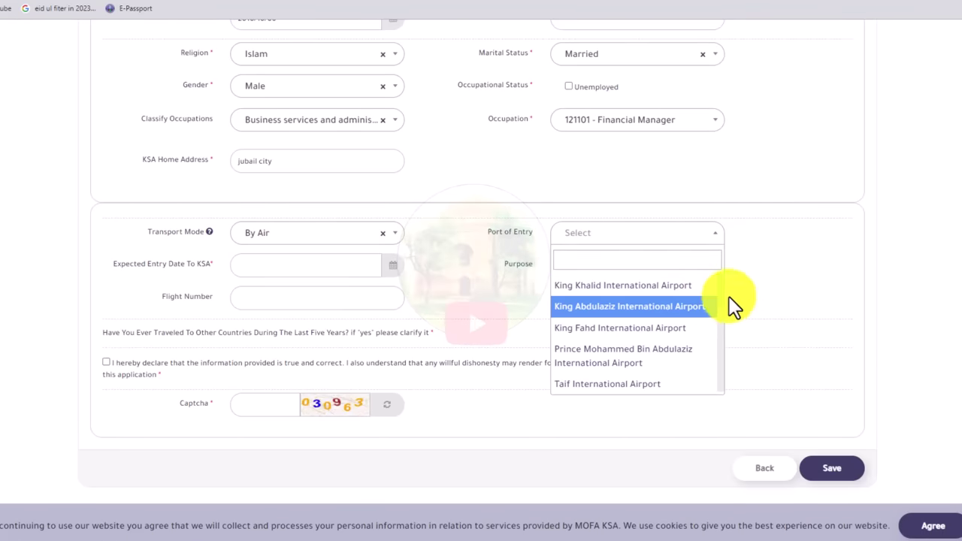